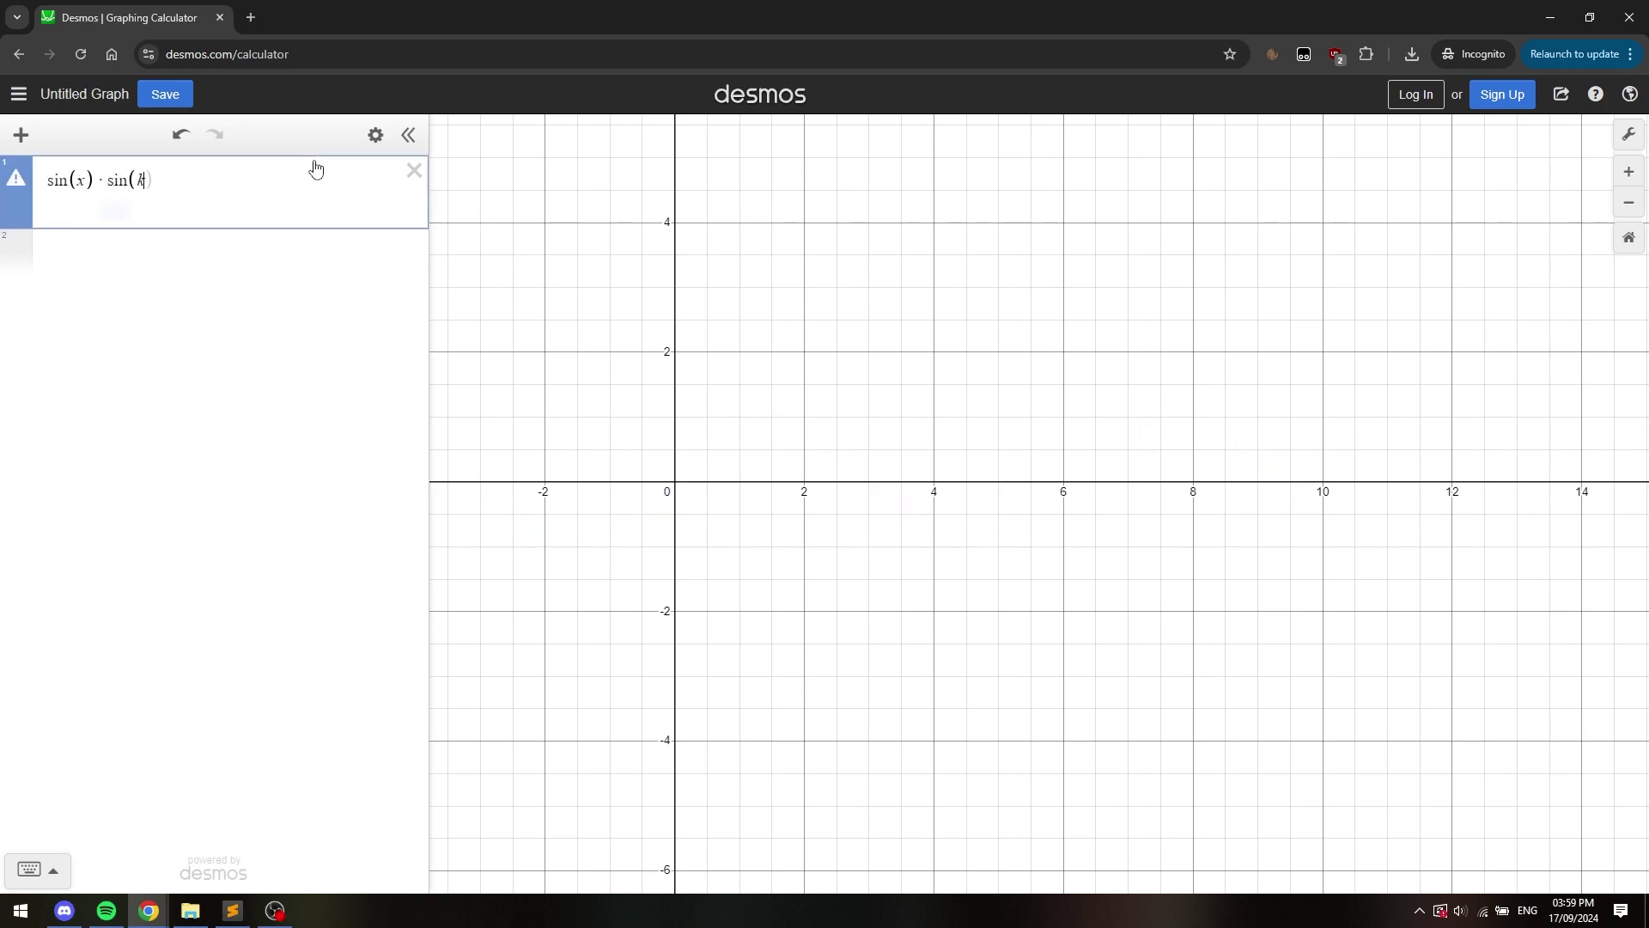
# - Plot sin(x)·sin(kx) with a slider for k limited to 1 through 50, and sweep k up through its range
pyautogui.write('x')
pyautogui.click(115, 209)
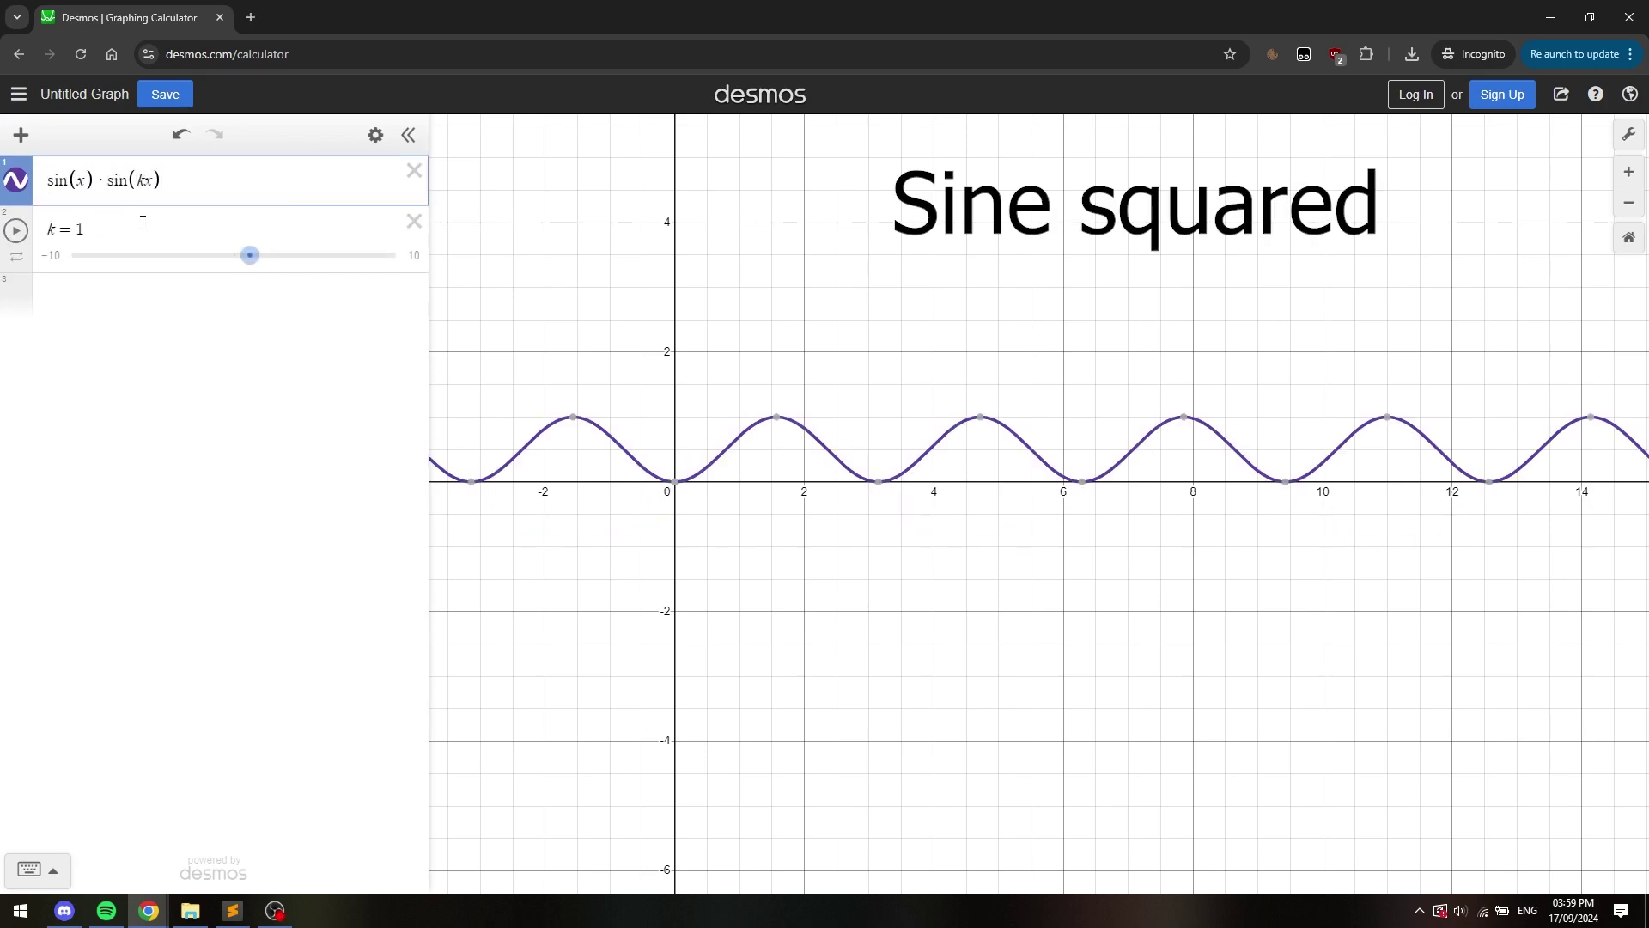
pyautogui.click(48, 262)
pyautogui.click(134, 252)
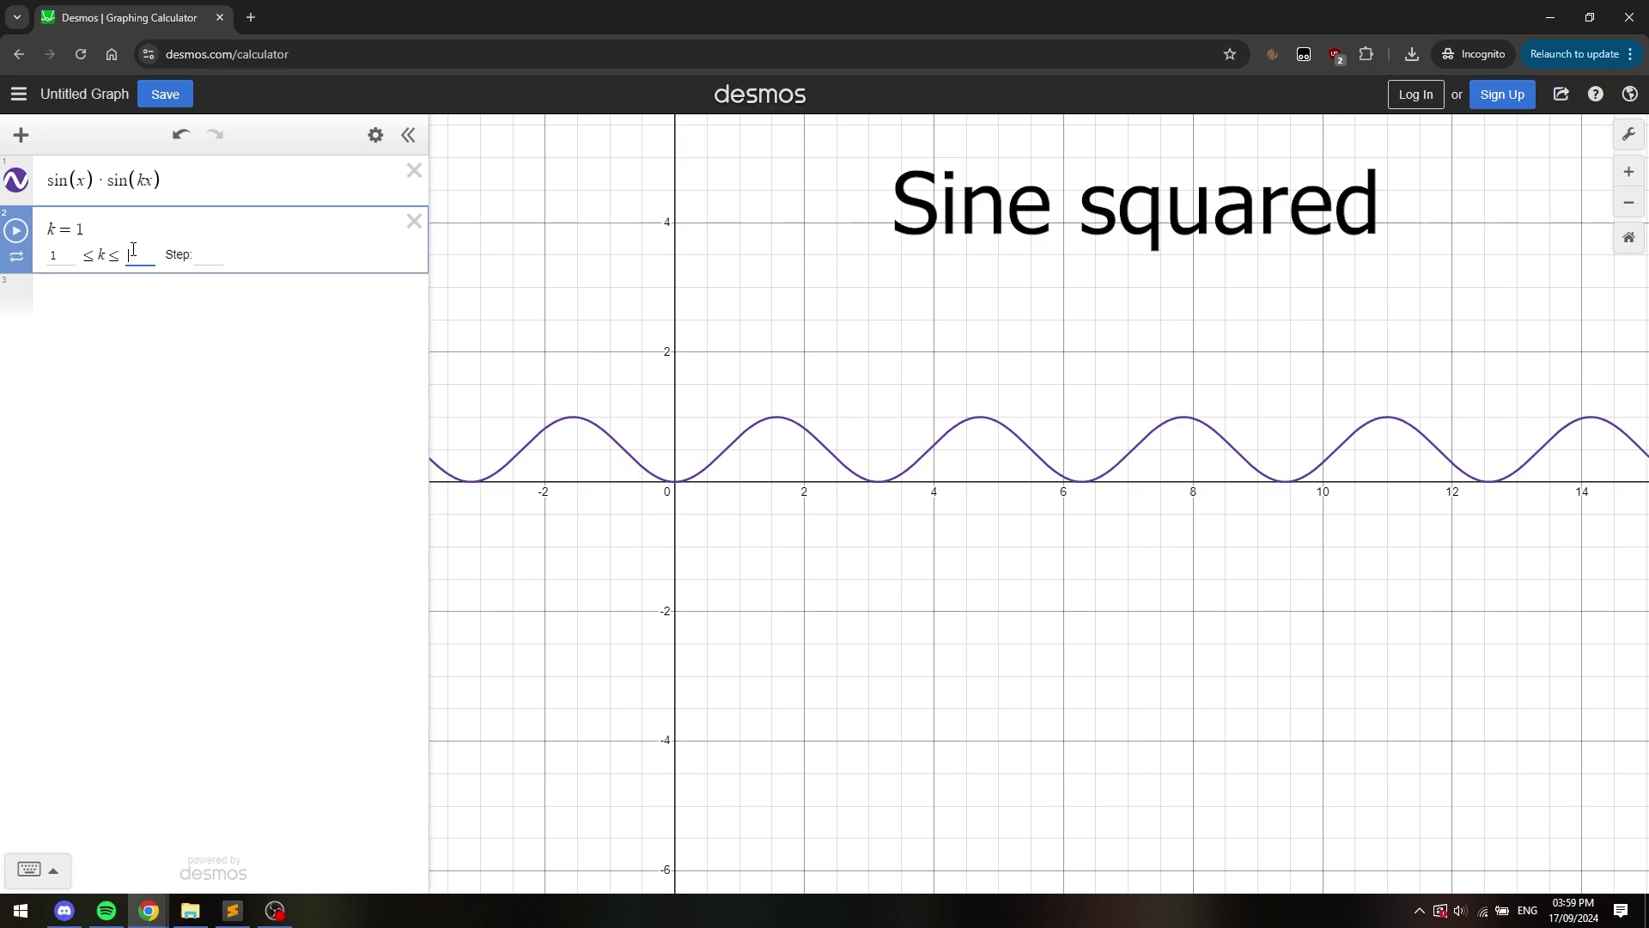
pyautogui.write('50')
pyautogui.press('Return')
pyautogui.moveTo(59, 255); pyautogui.dragTo(435, 246)
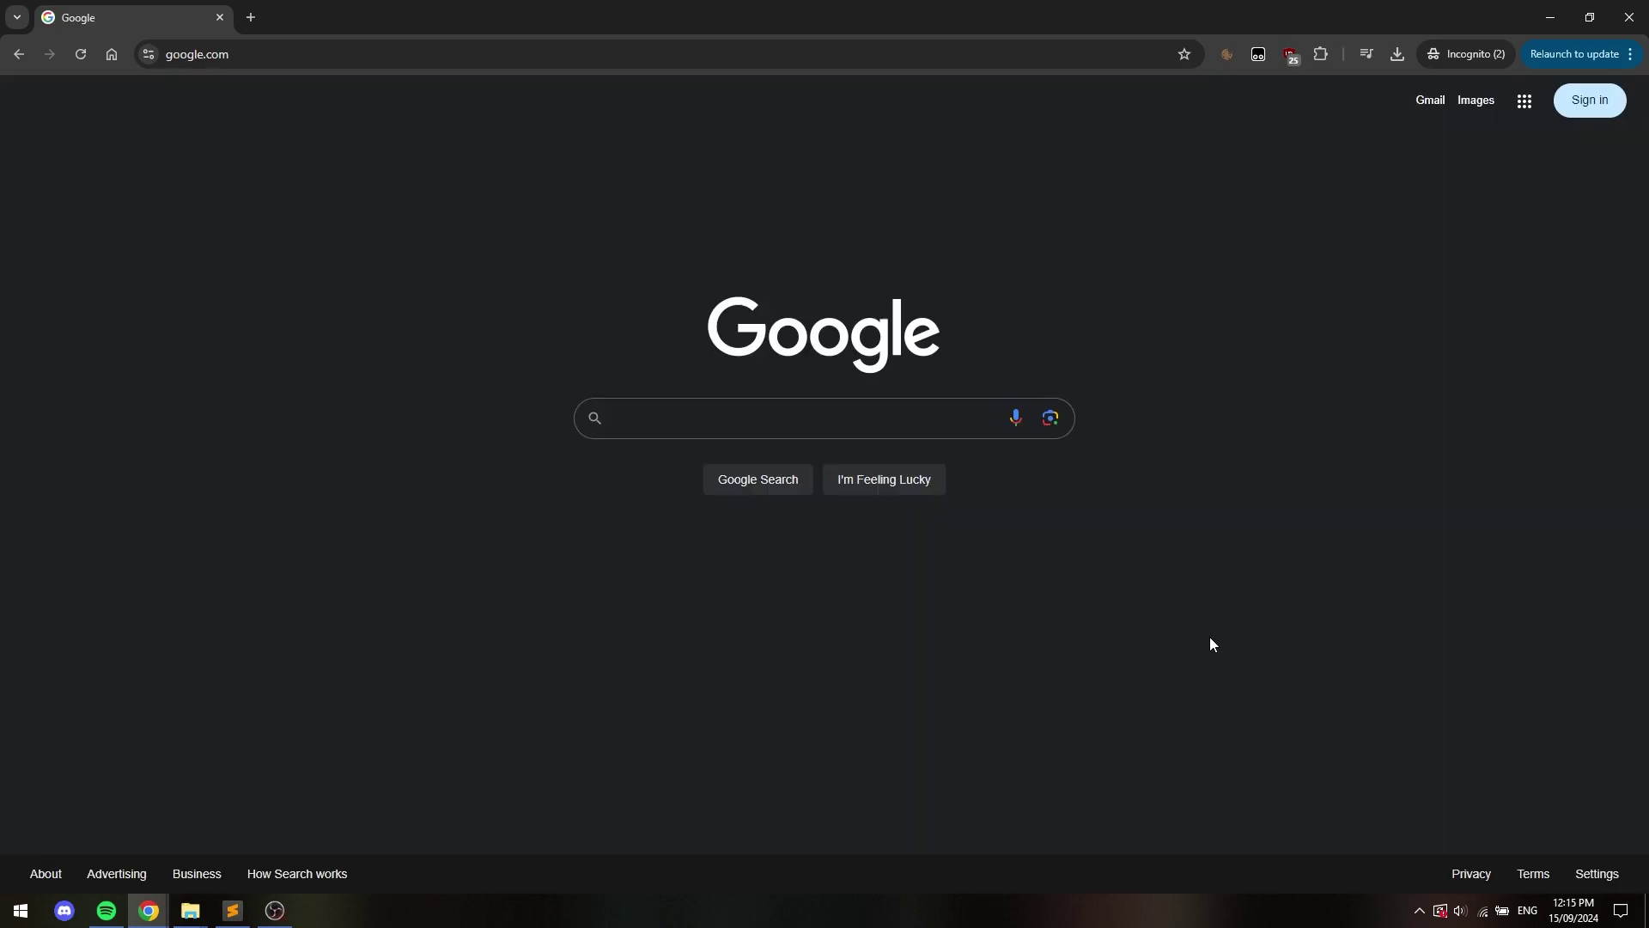
# - Search Google for "analog multiplier ic"
pyautogui.click(757, 419)
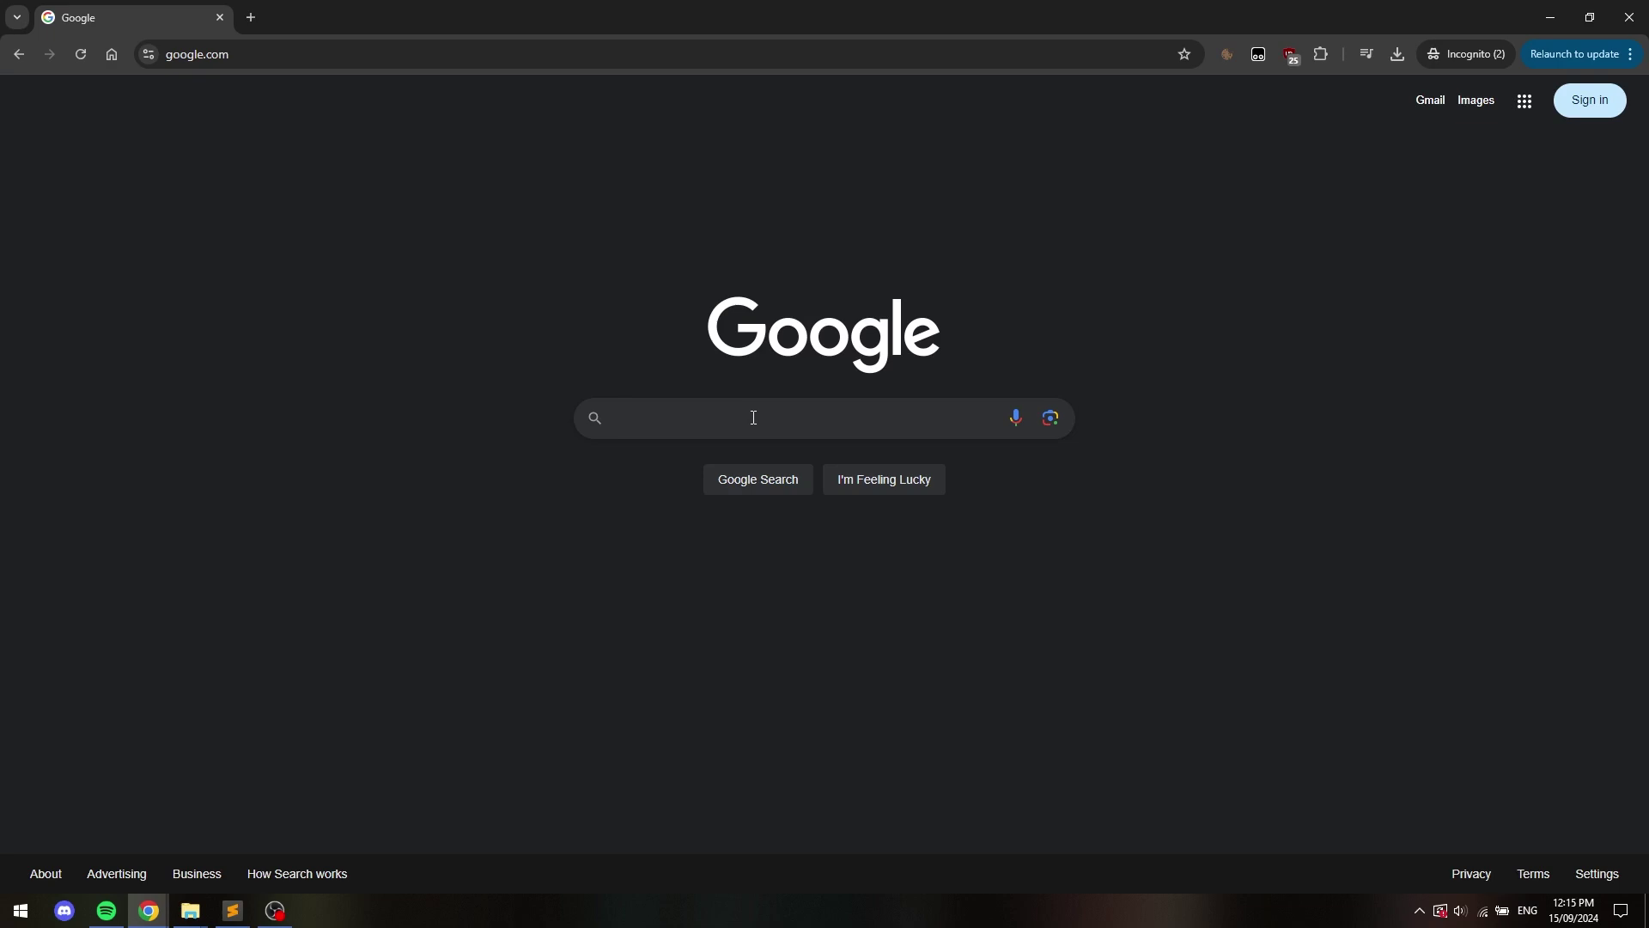
pyautogui.write('analog multiplier')
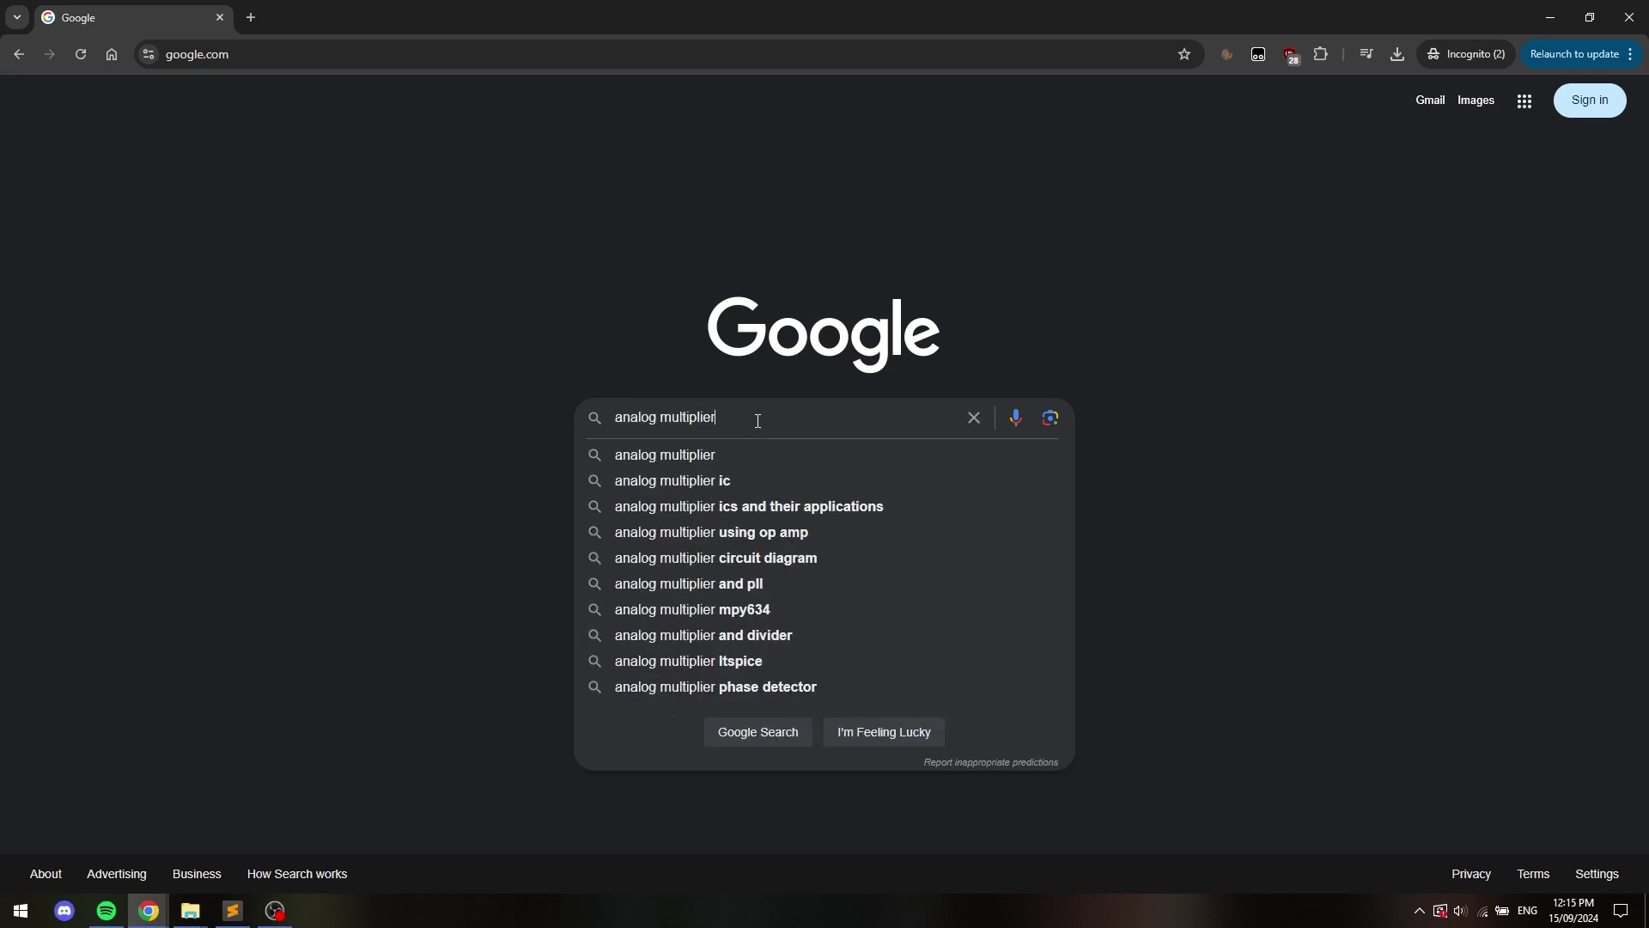
pyautogui.write(' ic')
pyautogui.press('Return')
# - Open the Analog Devices result for Analog Multipliers & Dividers and go to the AD633 product page
pyautogui.click(367, 268)
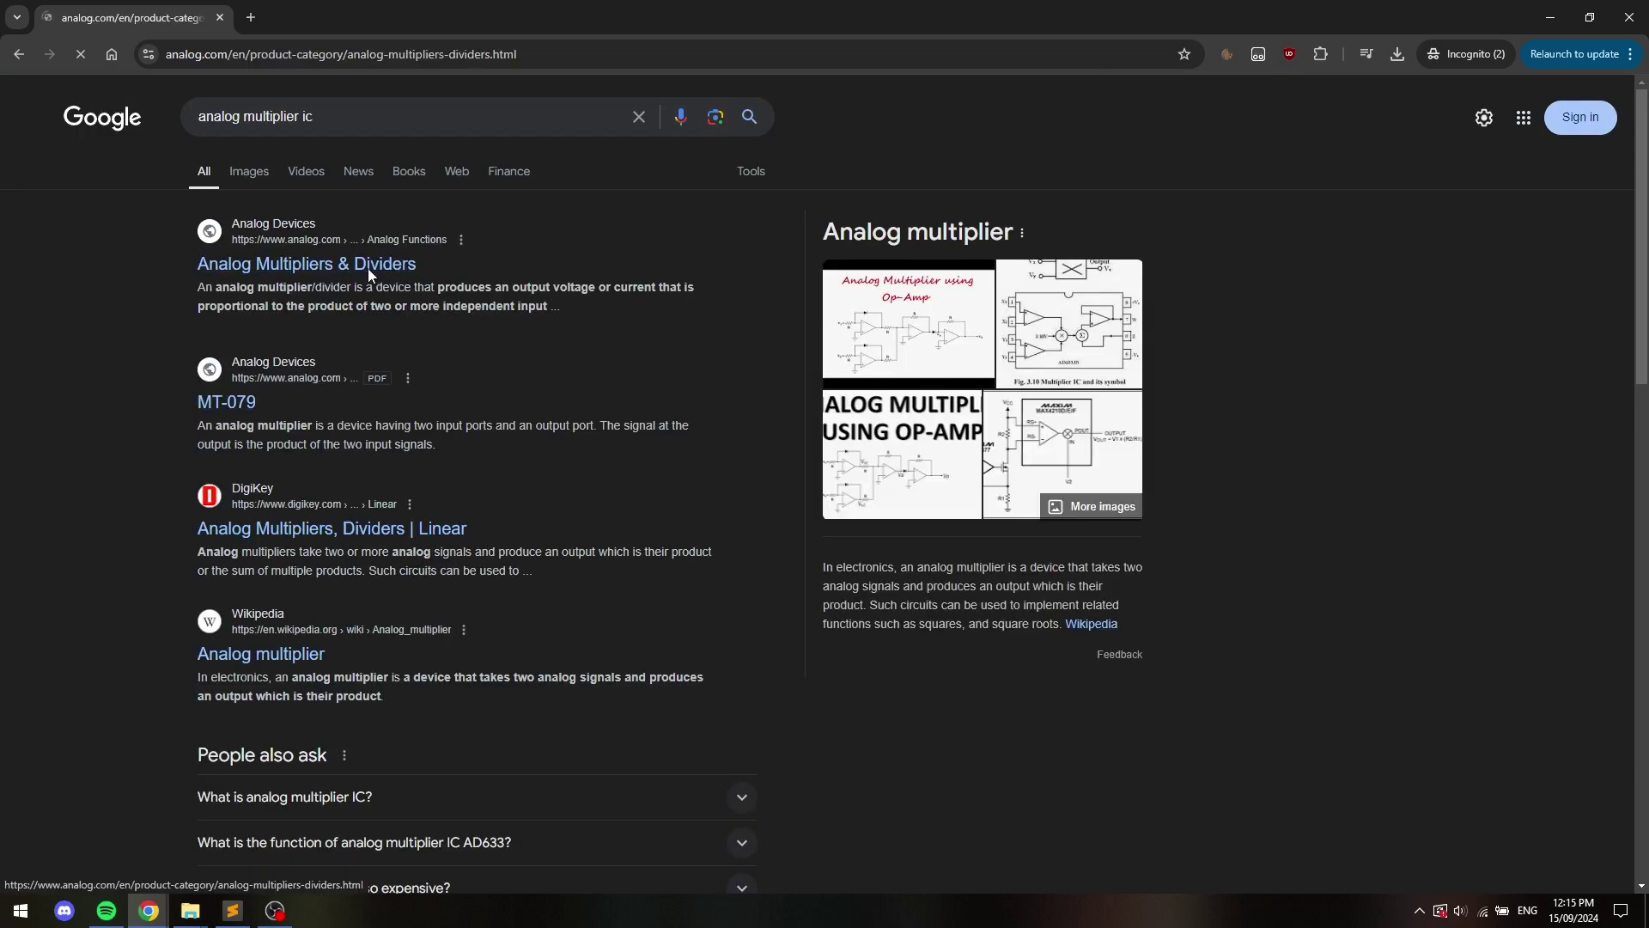
pyautogui.scroll(-3, 1108, 560)
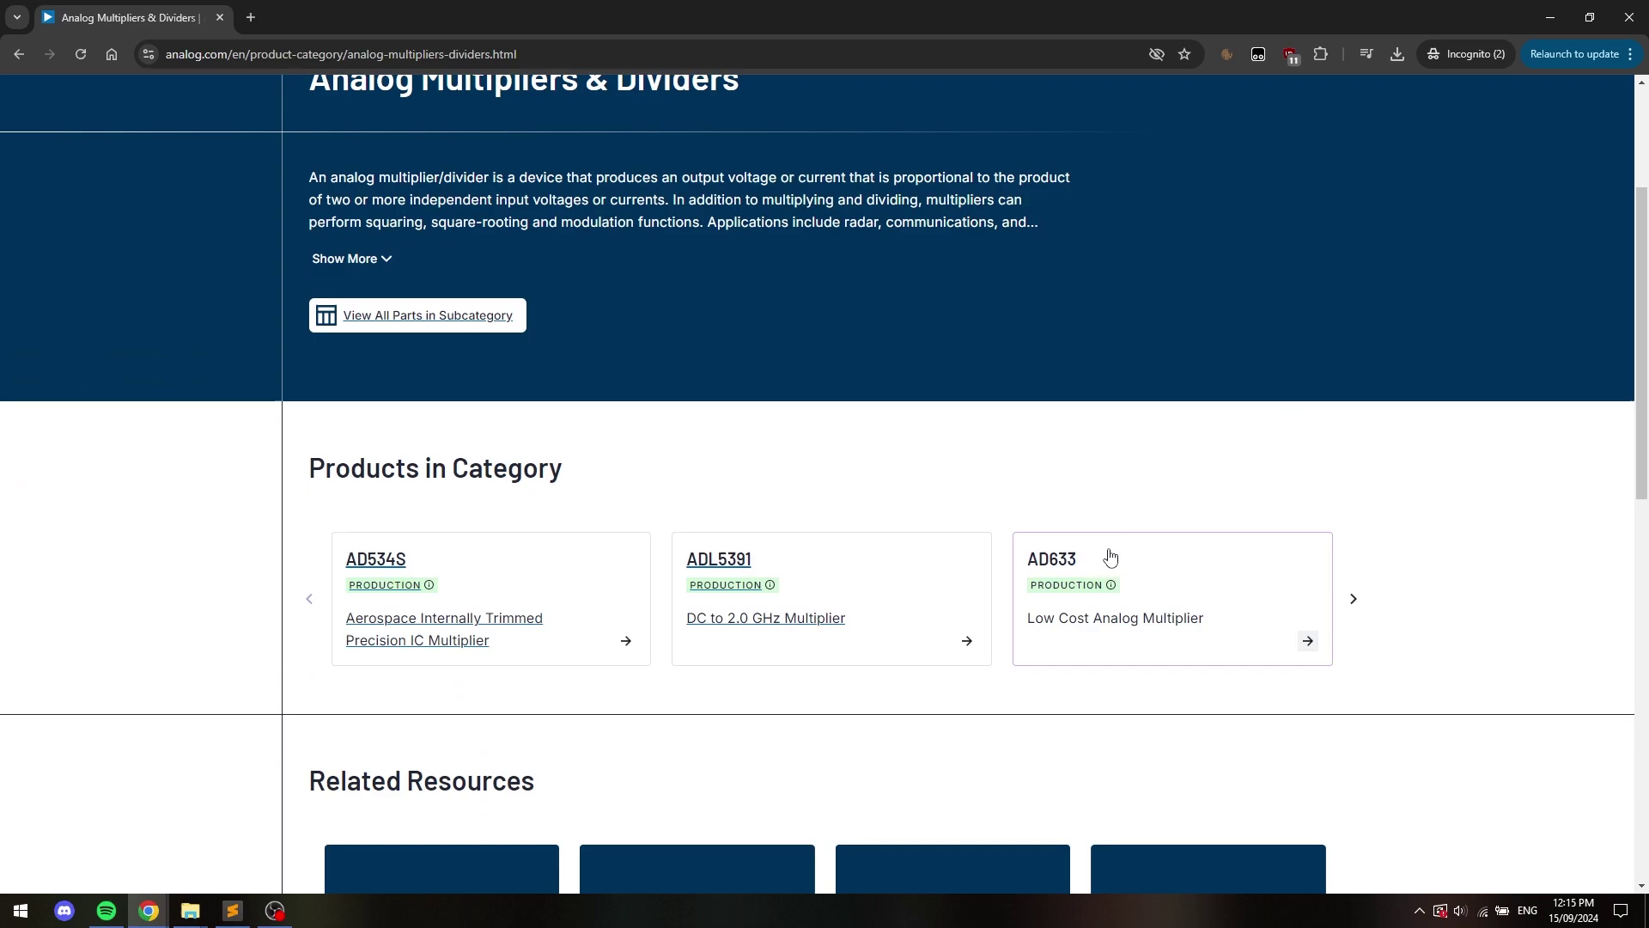
pyautogui.click(1055, 563)
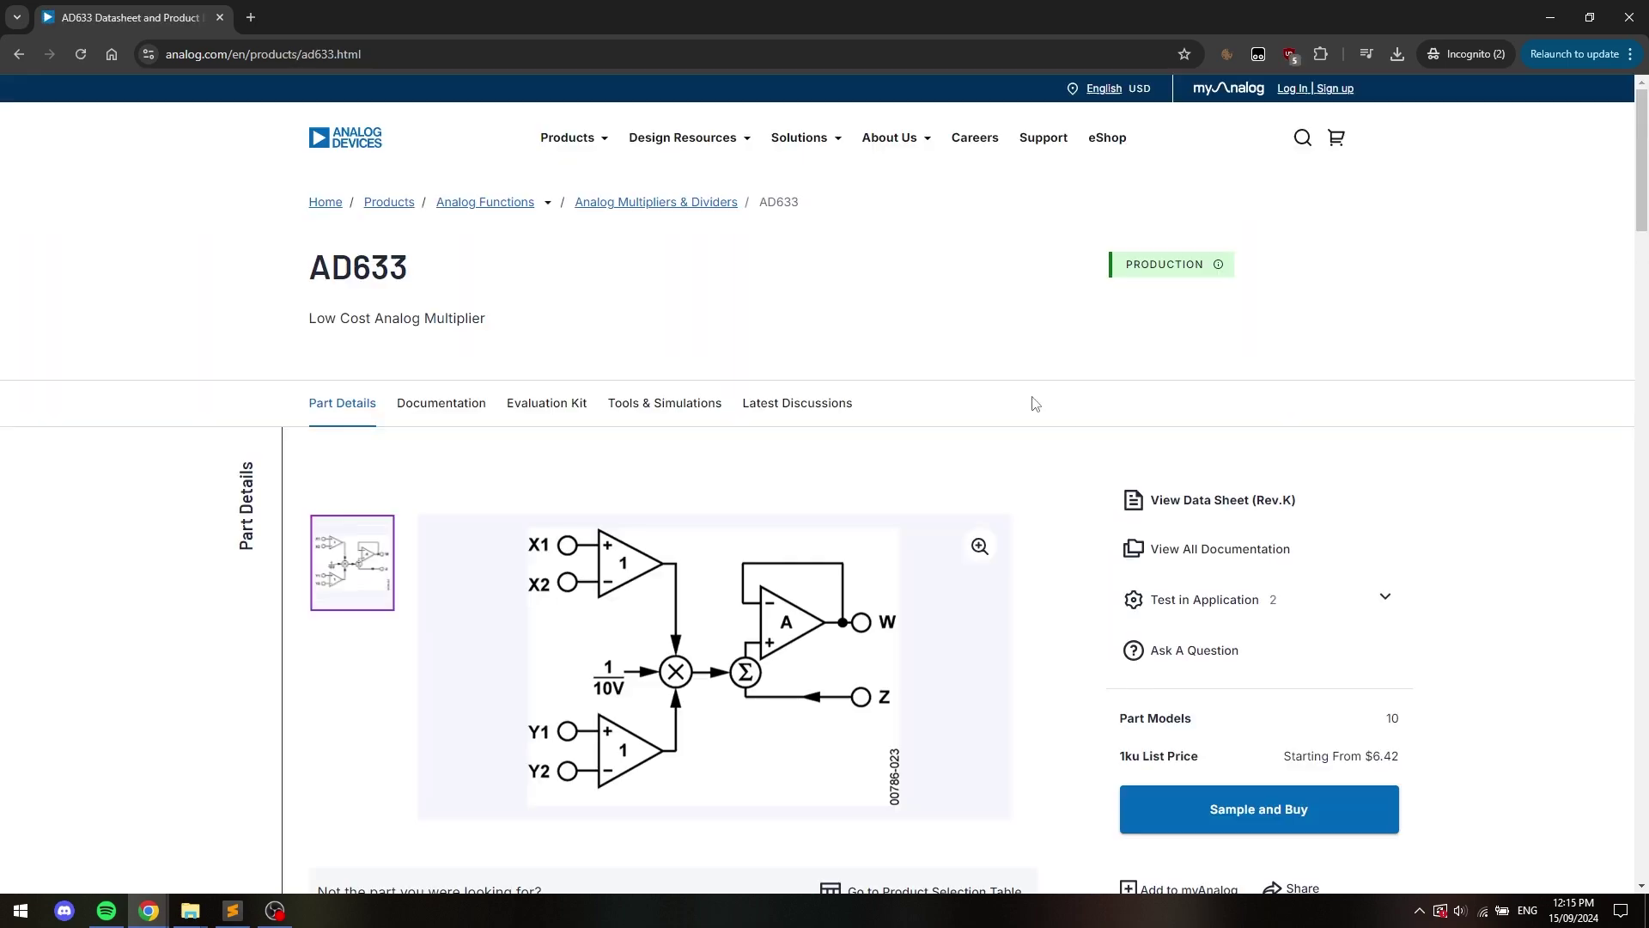
# - Open the AD633-EP data sheet from the product features and look through its pages, including the pin configuration
pyautogui.scroll(-8, 861, 328)
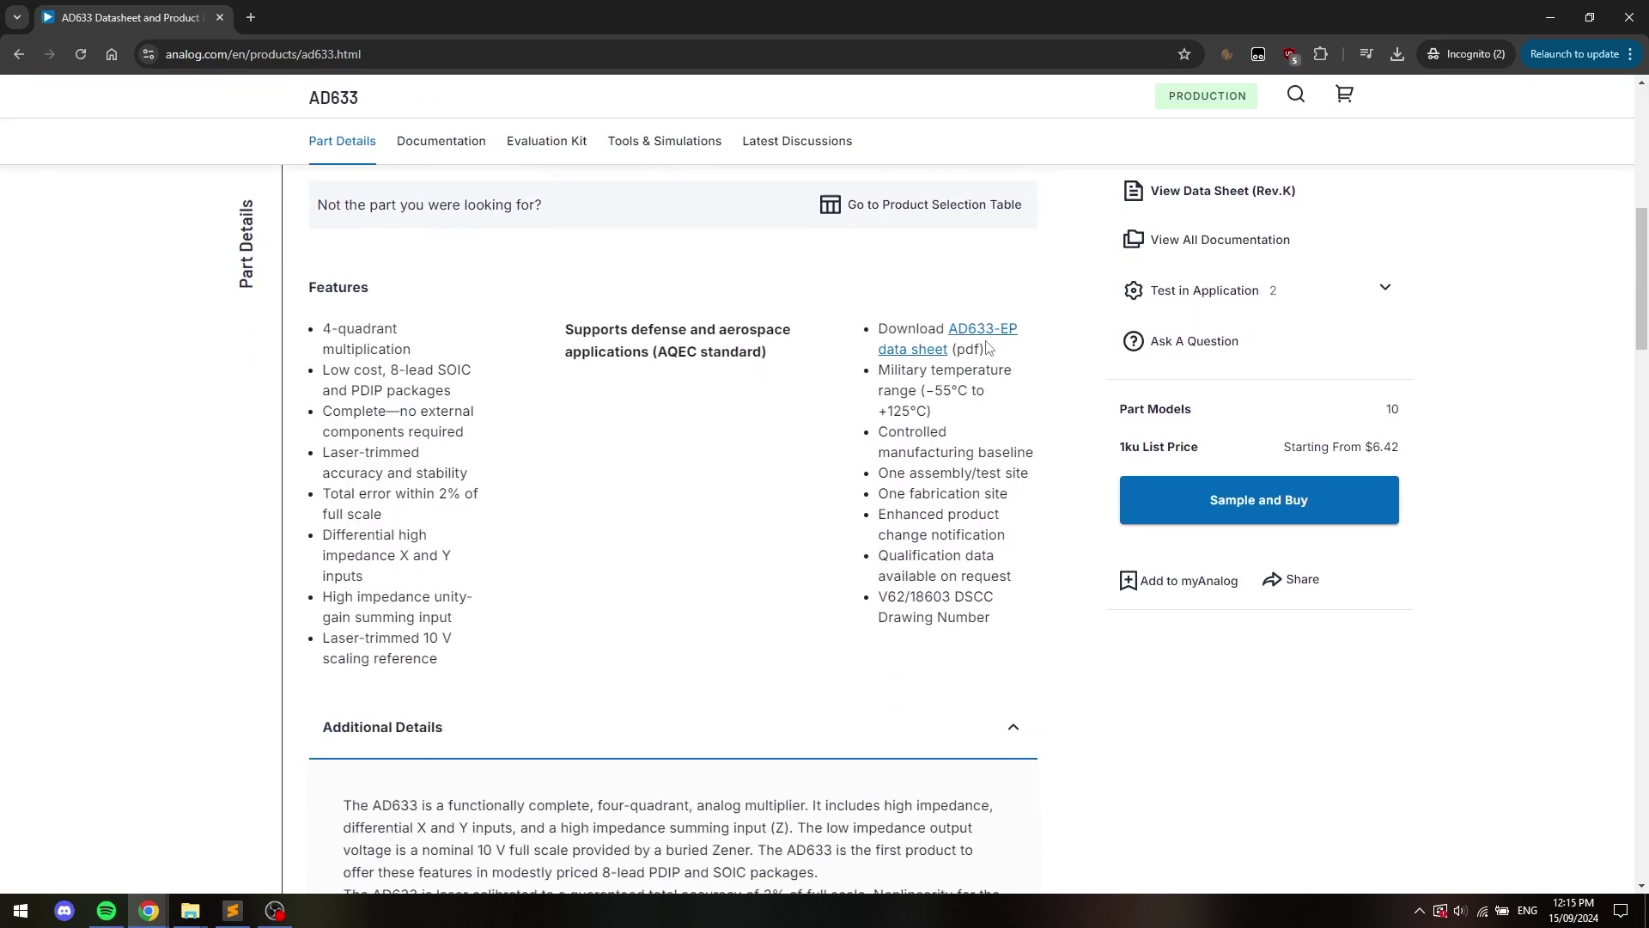
pyautogui.click(977, 326)
pyautogui.scroll(-20, 1094, 416)
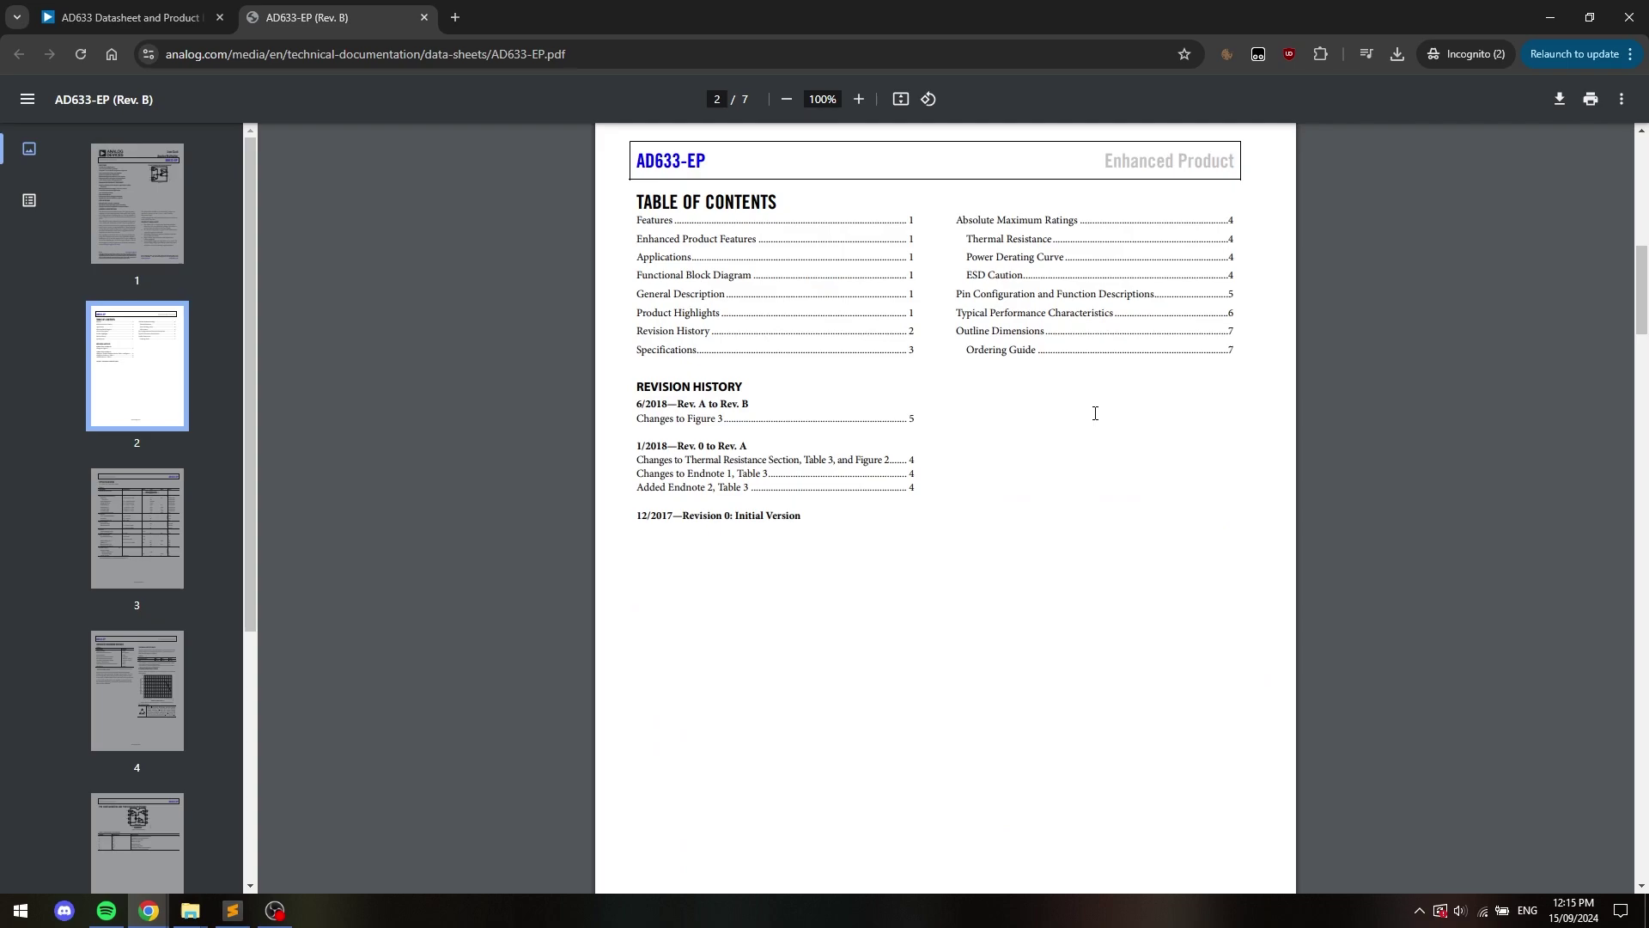
pyautogui.scroll(3, 1107, 430)
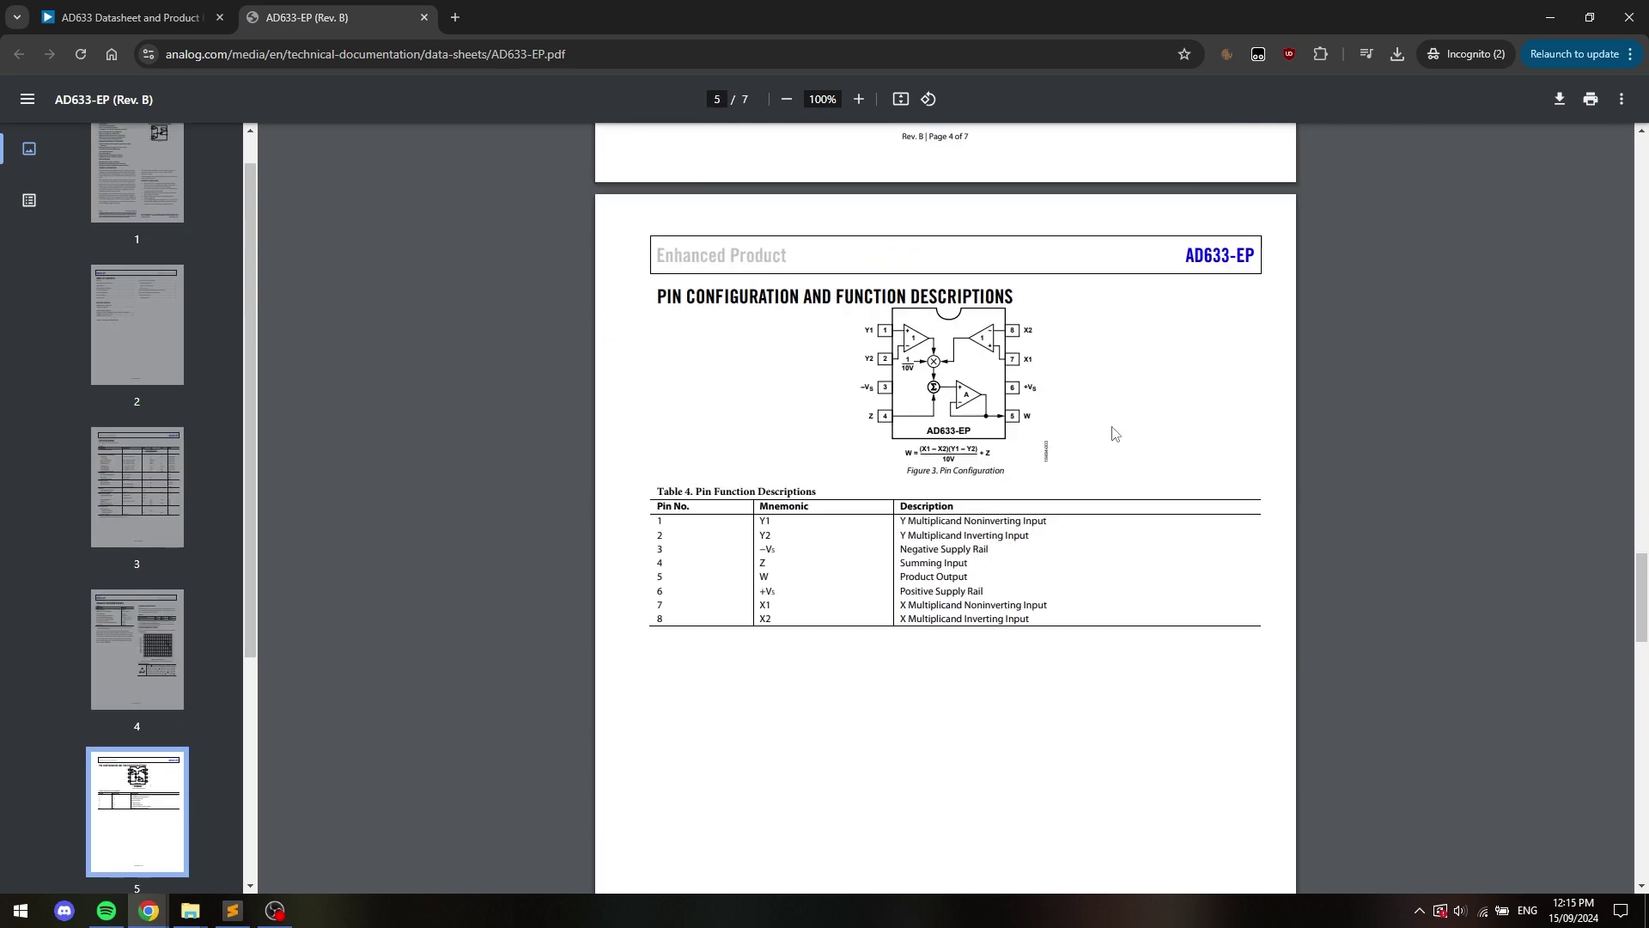
pyautogui.scroll(-20, 1117, 435)
pyautogui.press('Home')
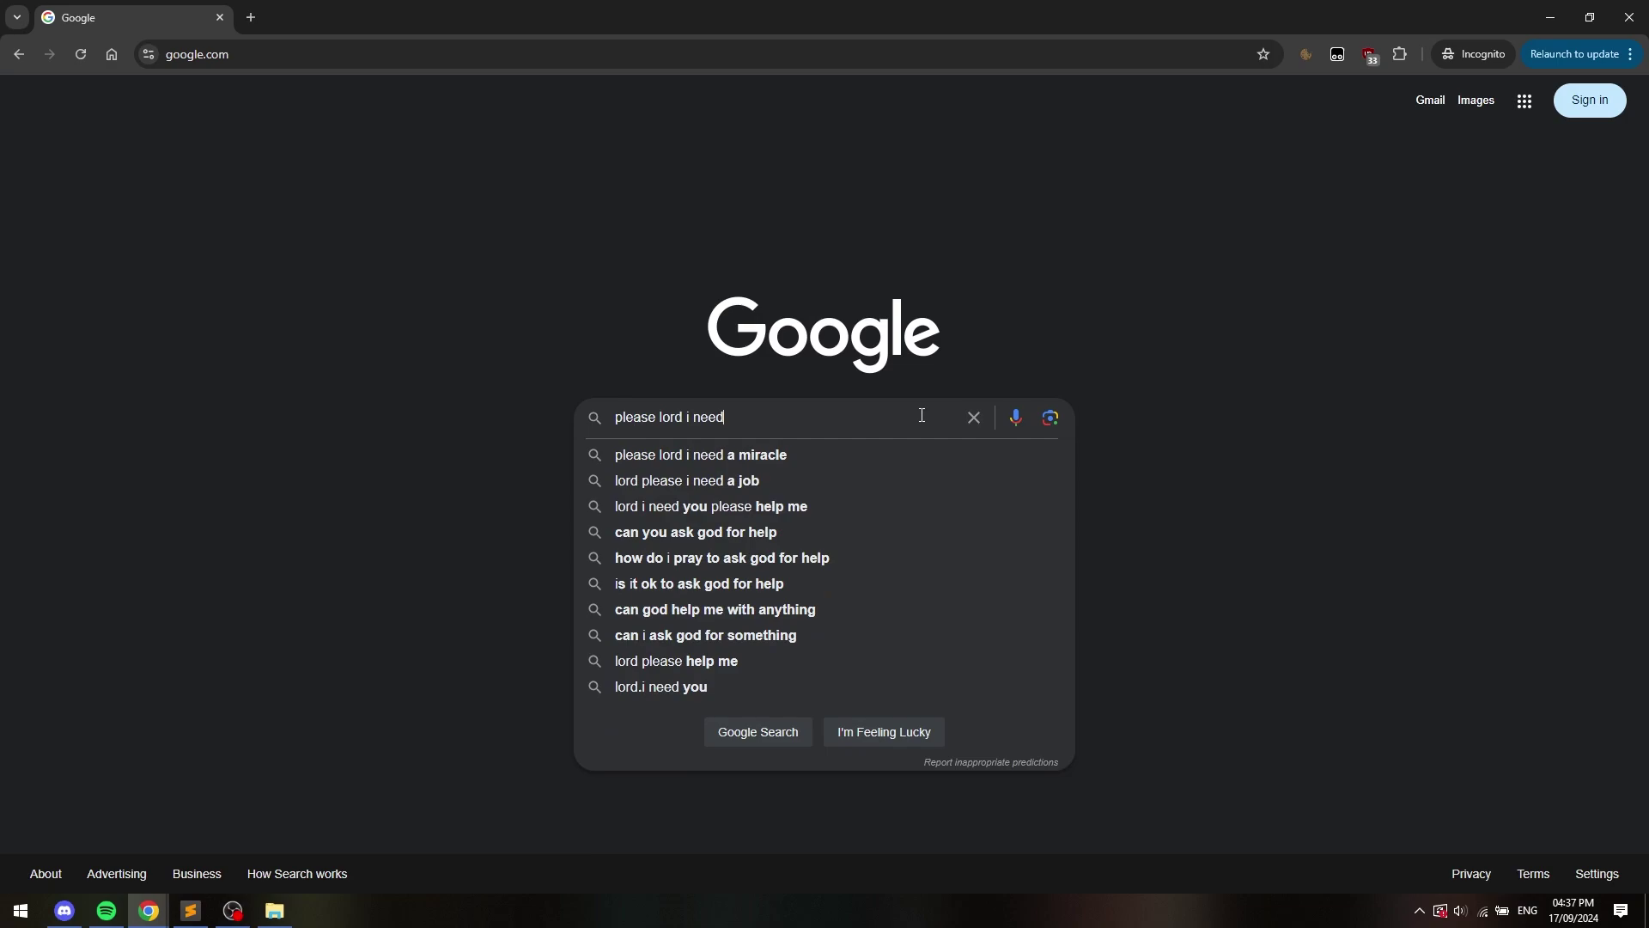
# - Complete the Google query as "please lord i need help"
pyautogui.write('help')
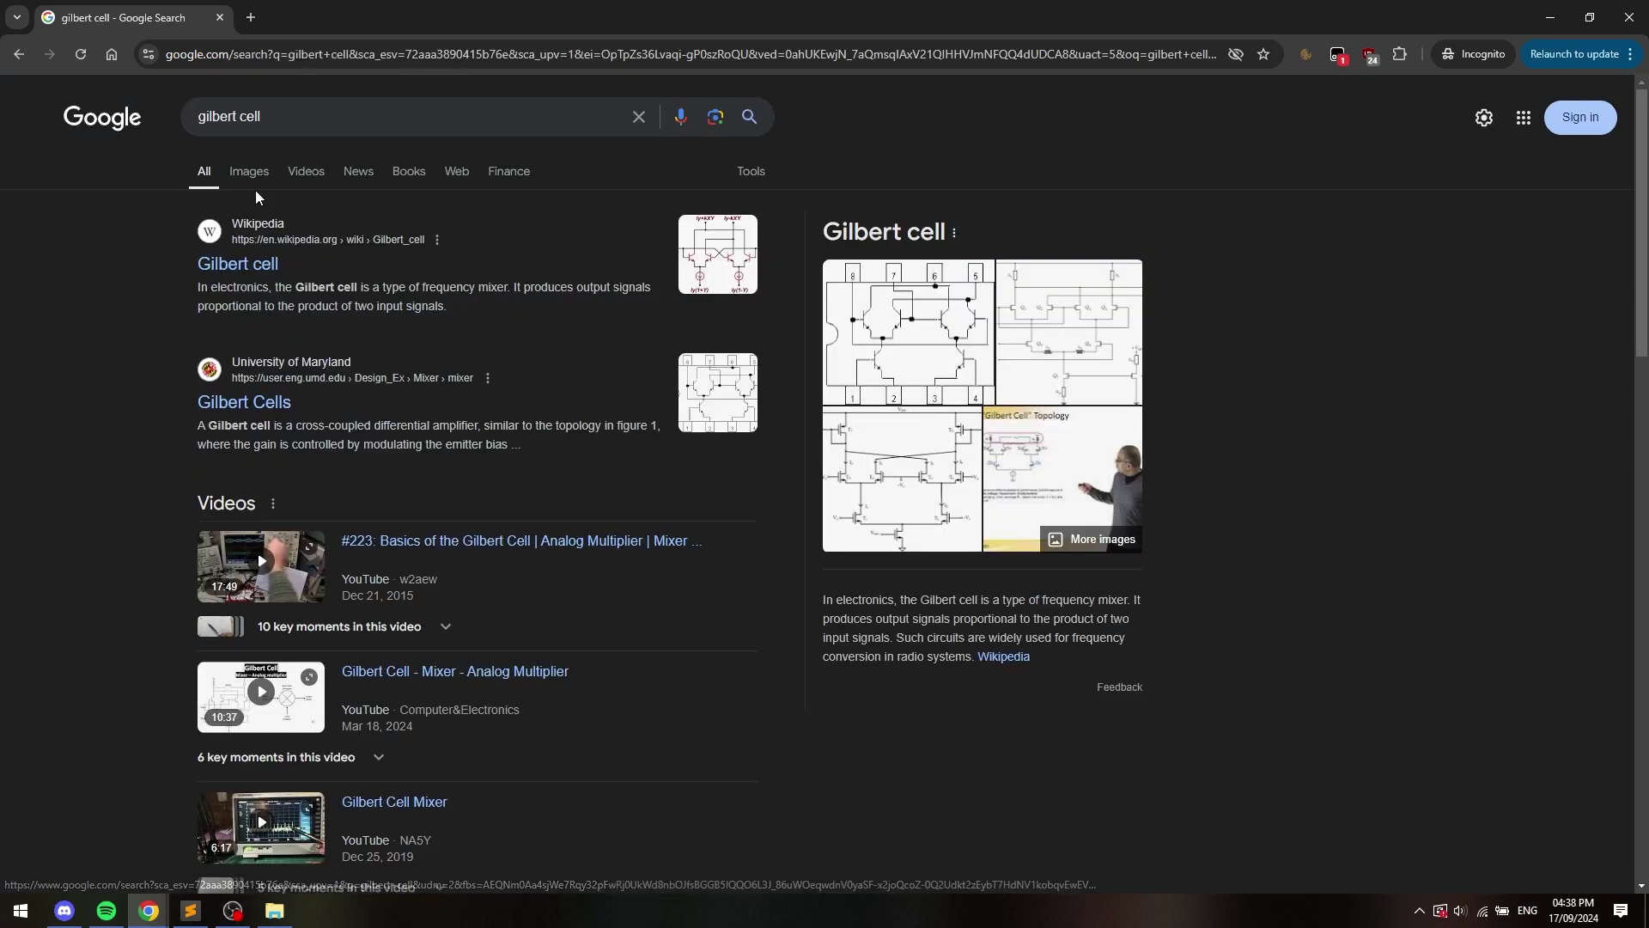
# - Browse the image results for "gilbert cell" and open one of the circuit images
pyautogui.click(255, 180)
pyautogui.scroll(-3, 703, 453)
pyautogui.click(683, 434)
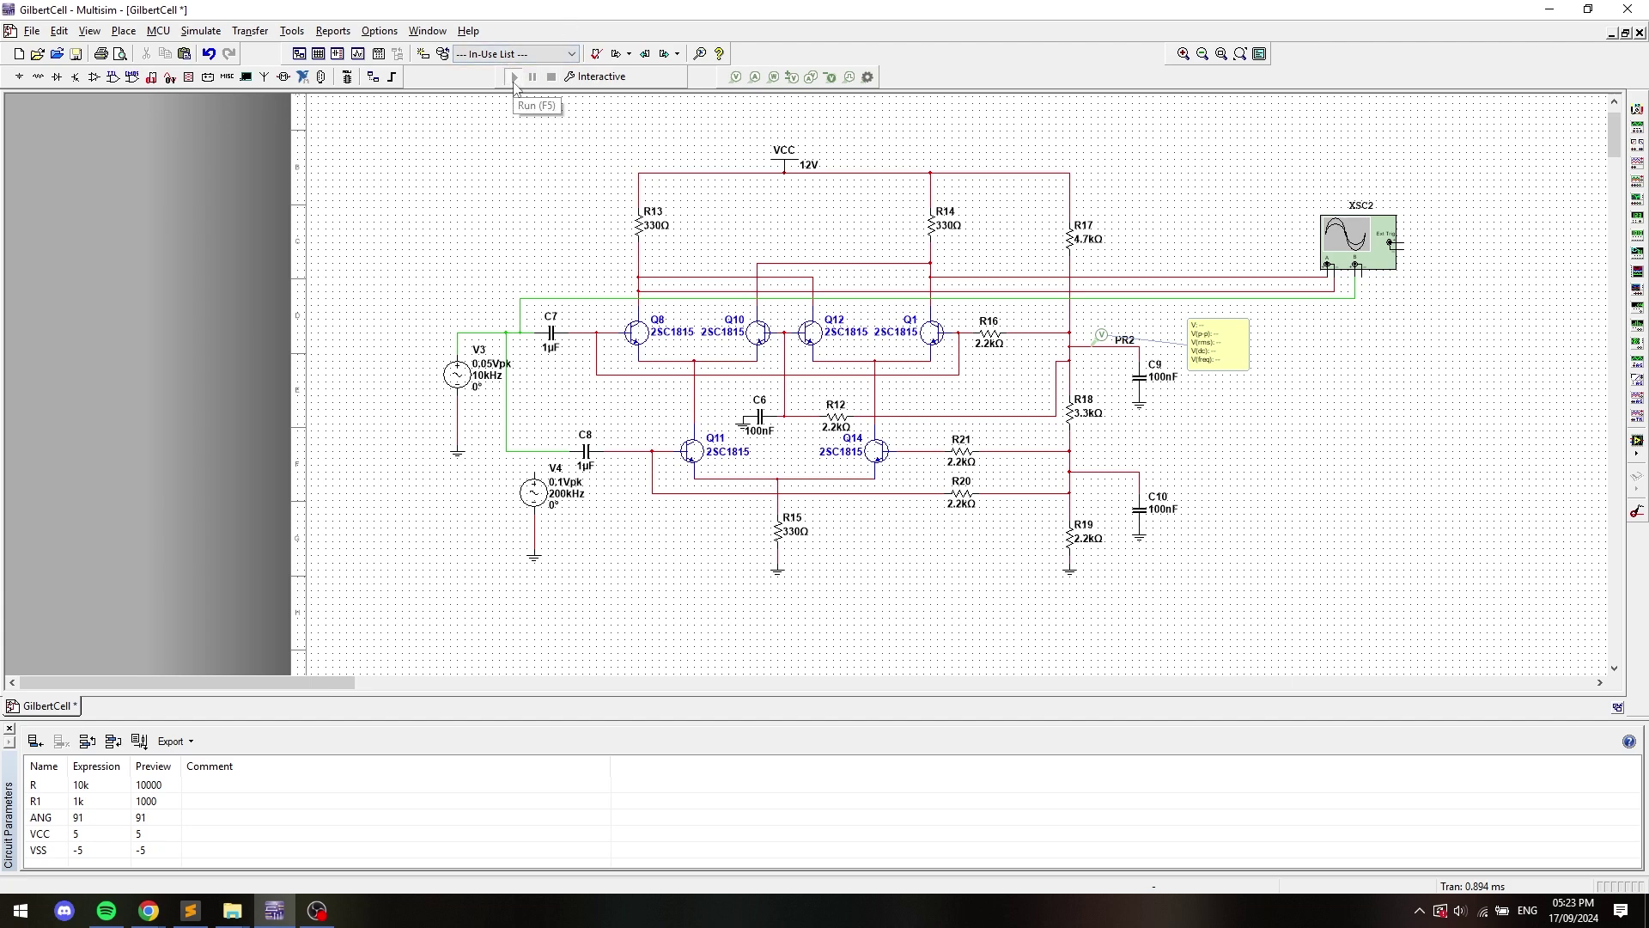
# - Run the GilbertCell simulation in Multisim and inspect the waveforms on oscilloscope XSC2, keeping its window clear of the schematic
pyautogui.click(514, 77)
pyautogui.doubleClick(1348, 242)
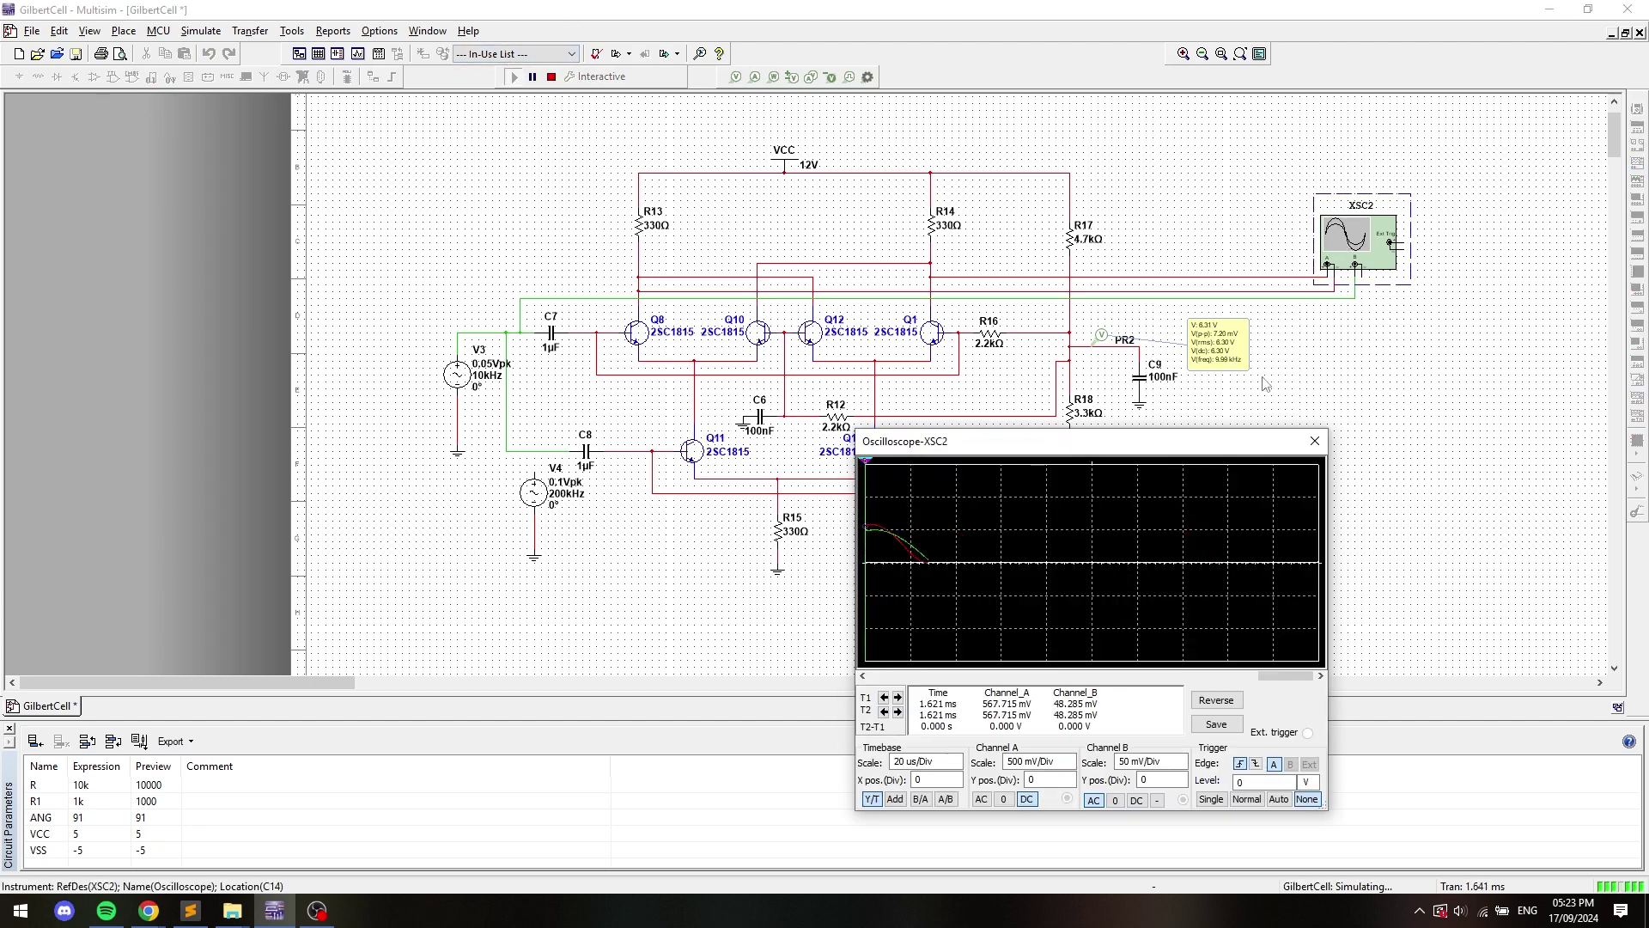
pyautogui.moveTo(1180, 455); pyautogui.dragTo(1320, 357)
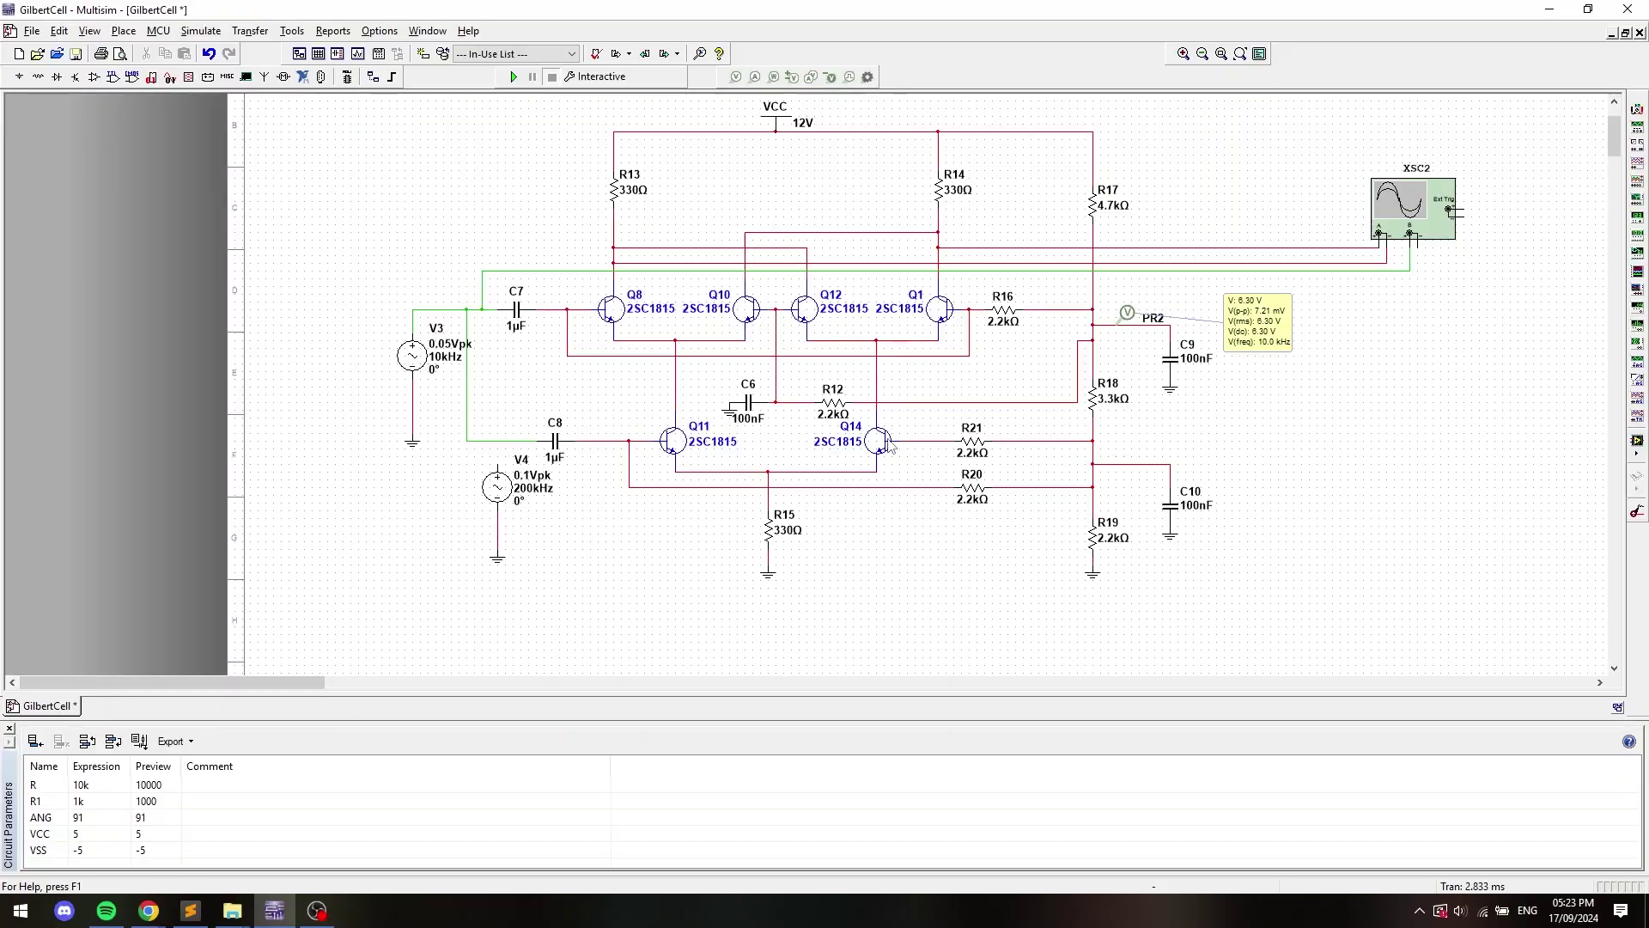
# - Set transistor Q14's transport saturation current to 3.5e-011 A for that component only, and open oscilloscope XSC2
pyautogui.doubleClick(893, 438)
pyautogui.click(920, 558)
pyautogui.doubleClick(865, 380)
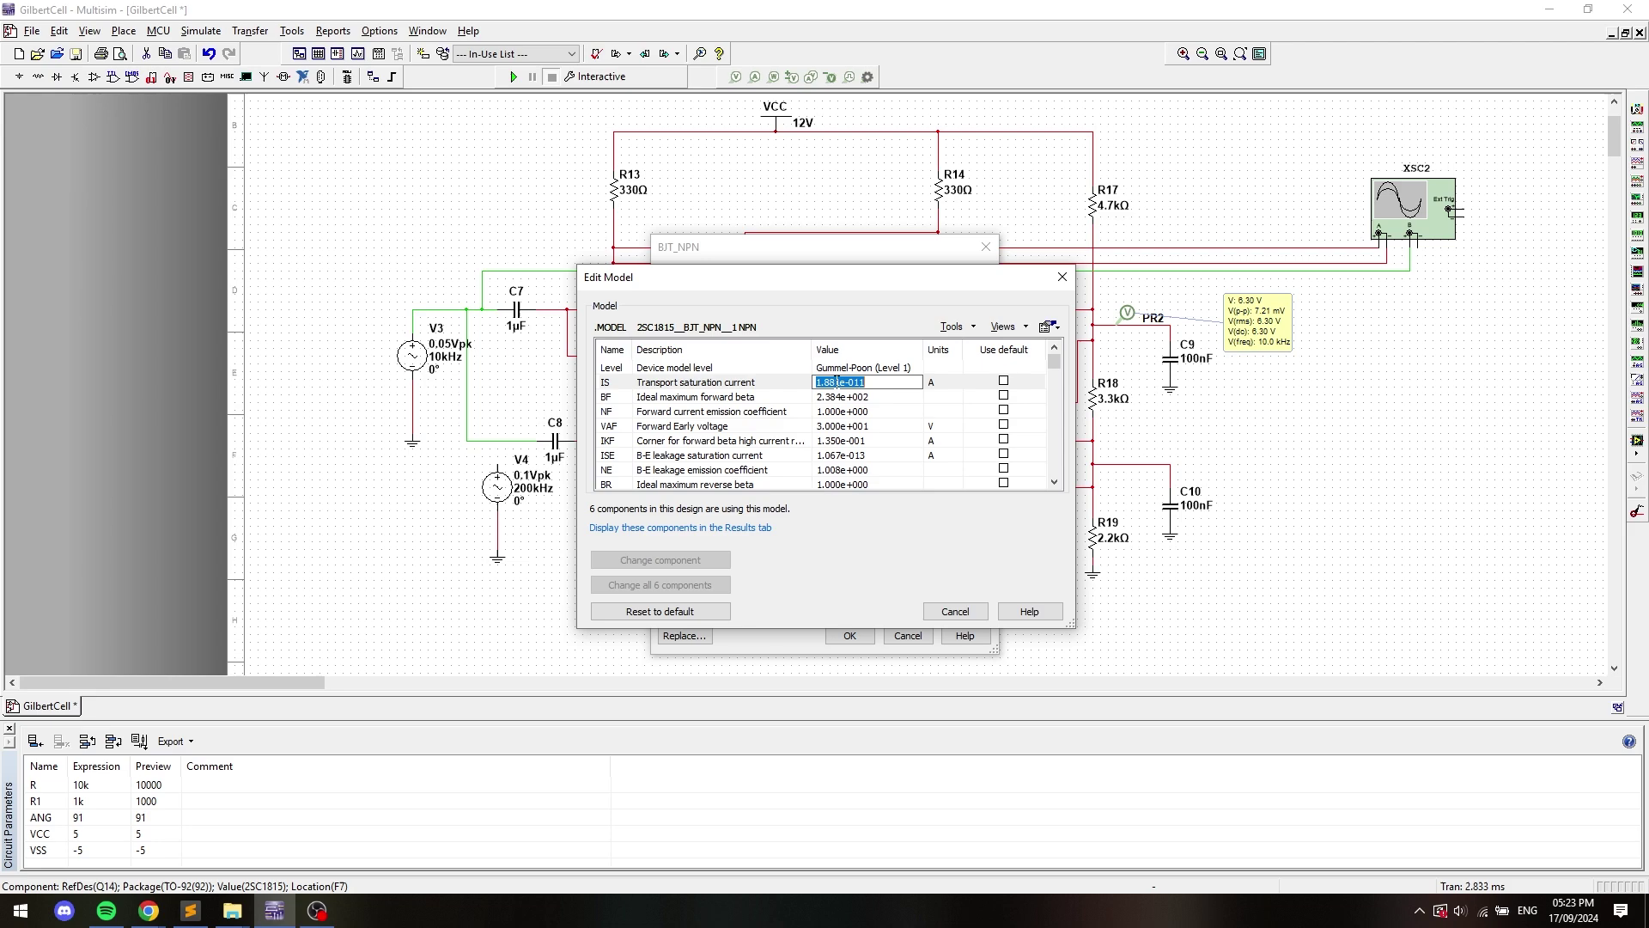
pyautogui.click(866, 380)
pyautogui.write('3.5')
pyautogui.press('Return')
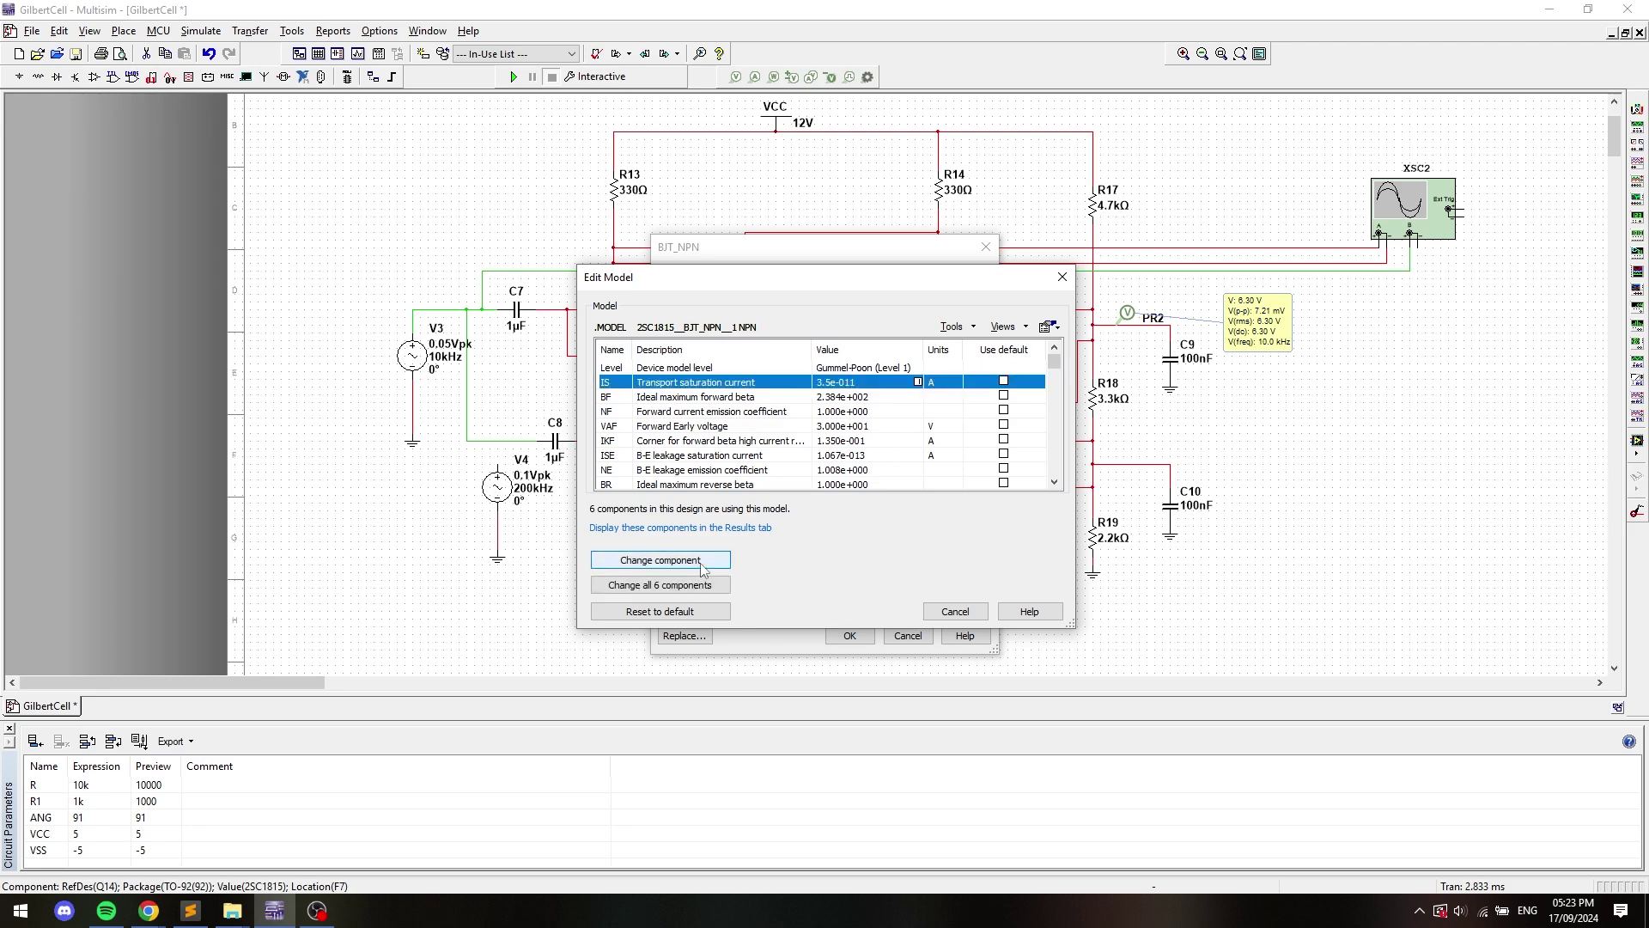
pyautogui.click(661, 559)
pyautogui.click(858, 635)
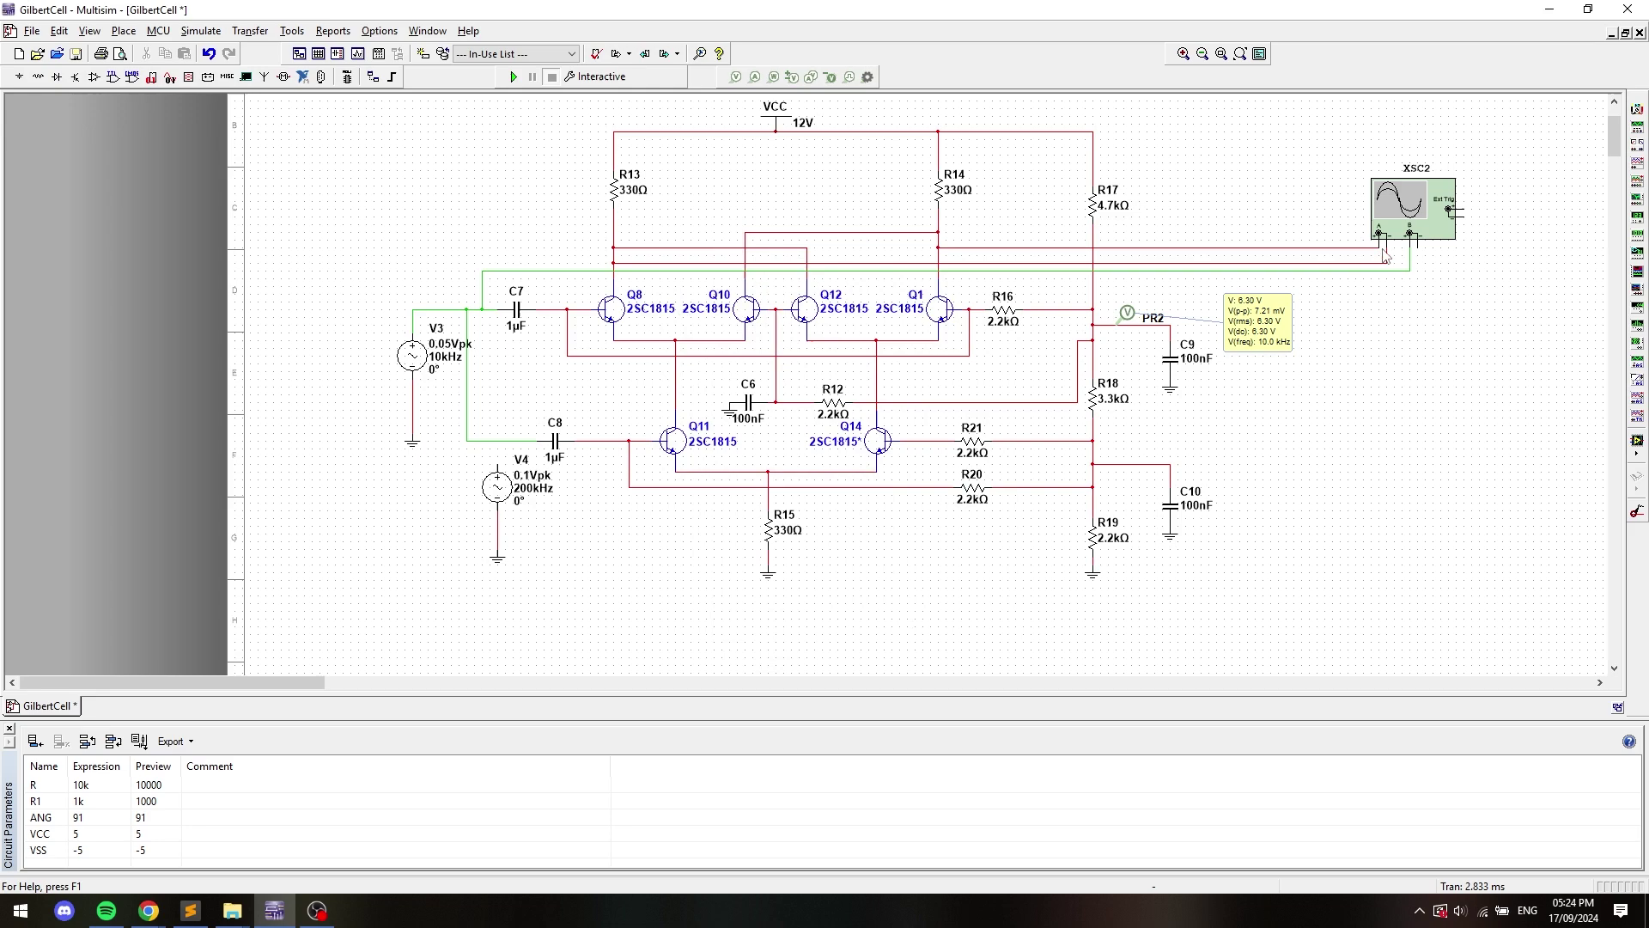
pyautogui.doubleClick(1436, 249)
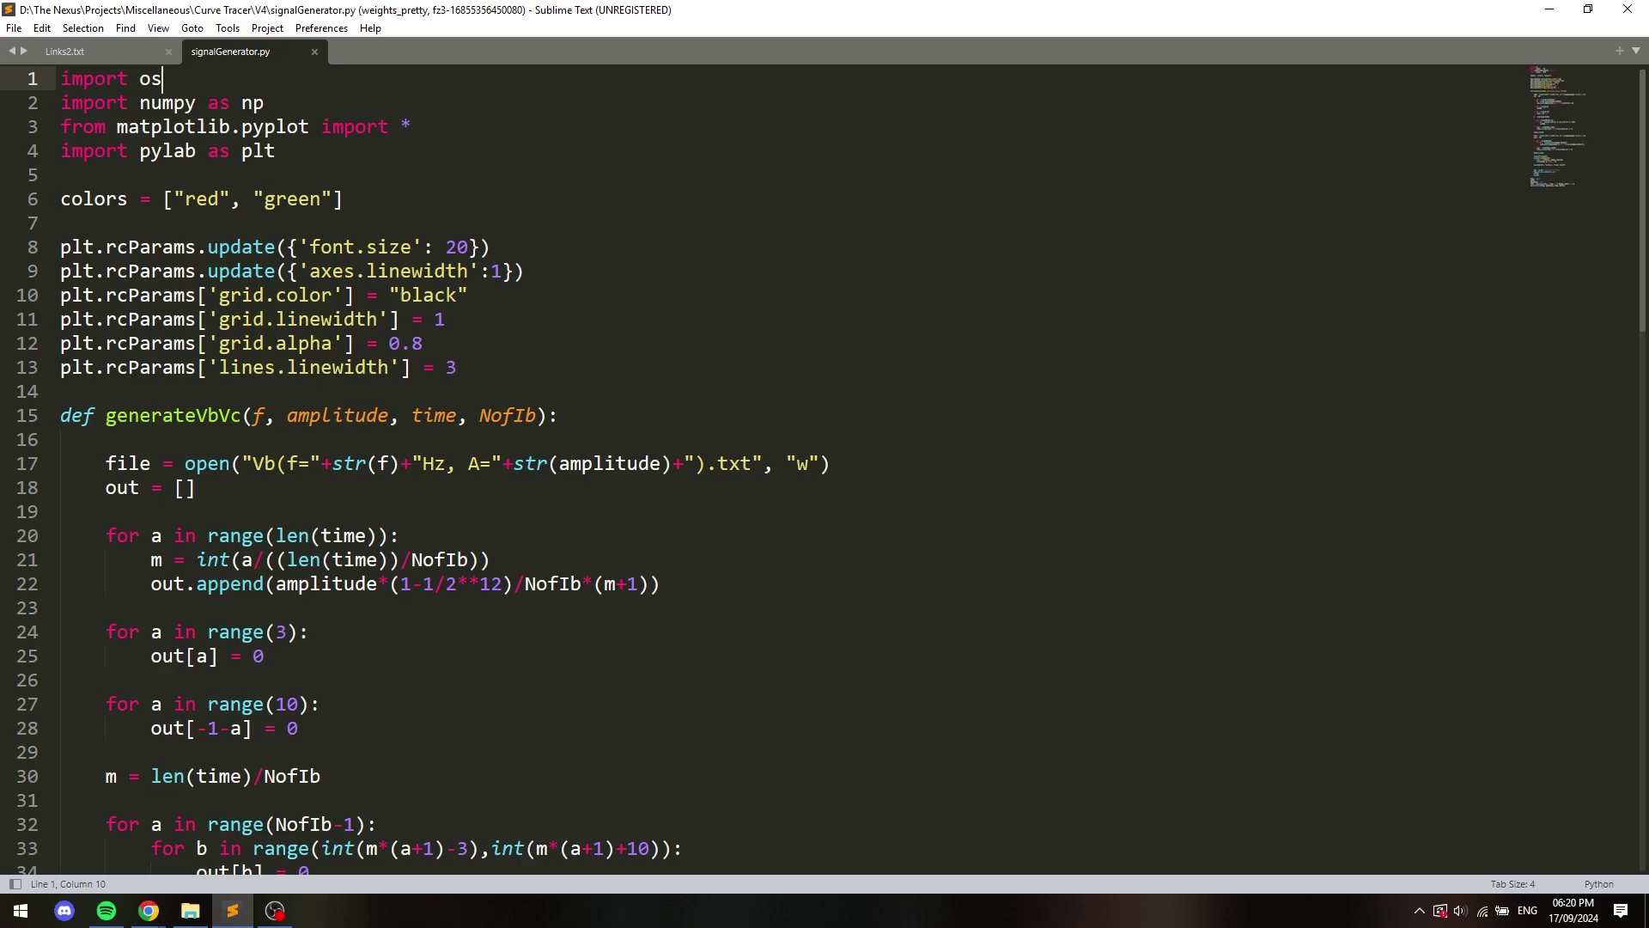
# - Read through signalGenerator.py in Sublime Text, from the imports to the final generateVbVc call
pyautogui.scroll(-3, 1042, 196)
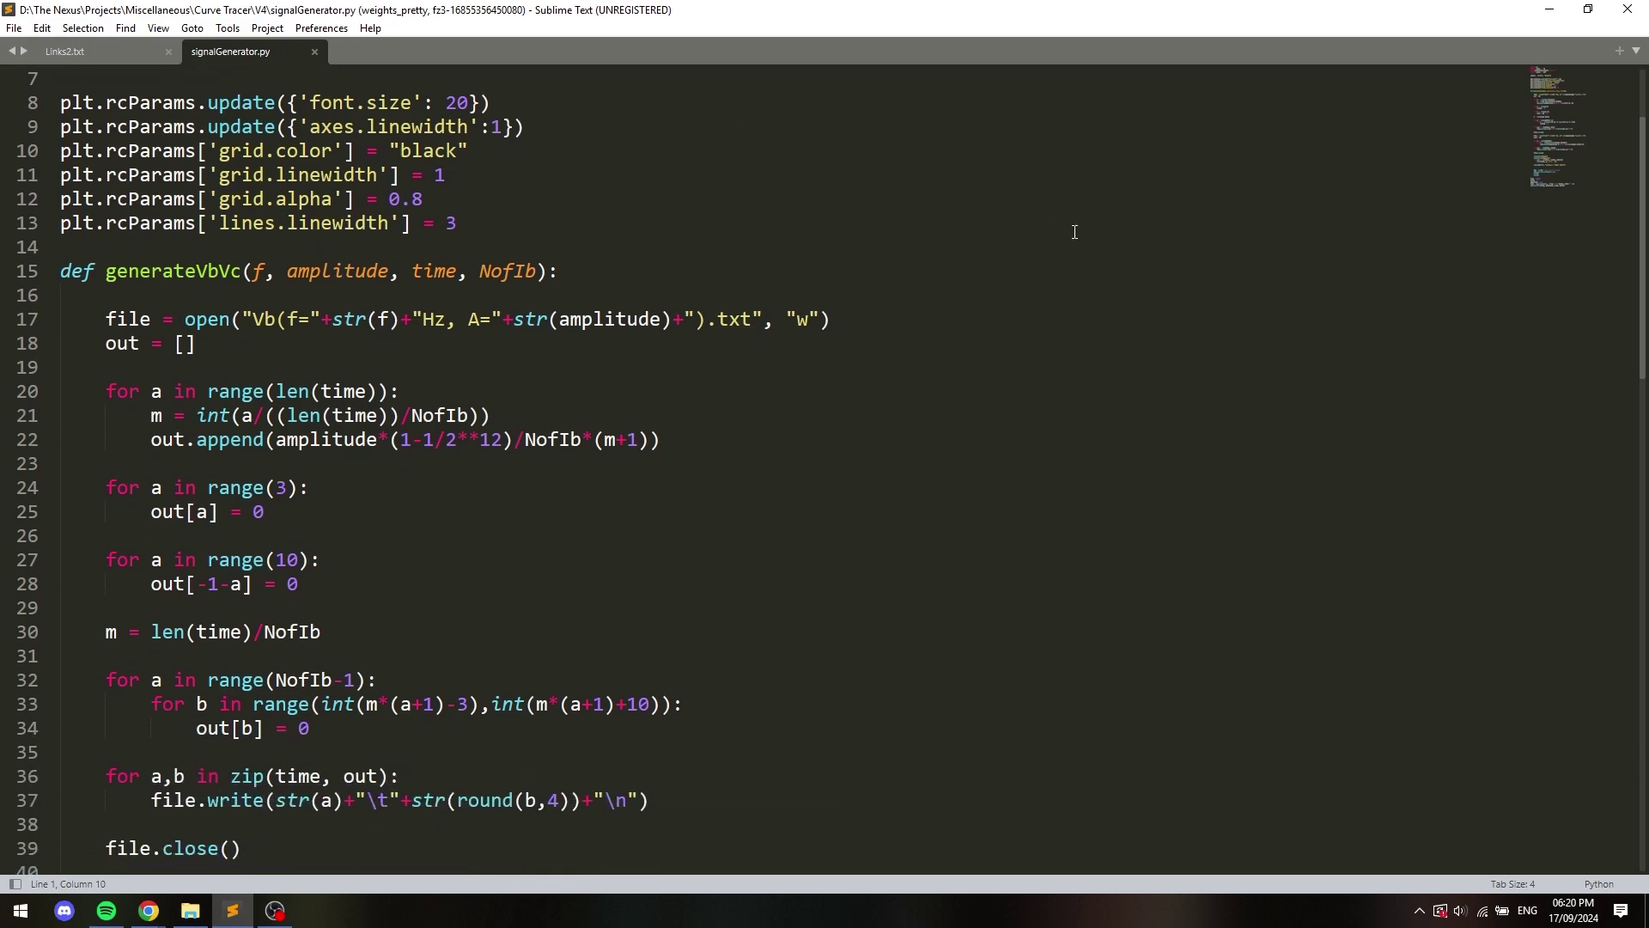
pyautogui.scroll(-3, 1099, 253)
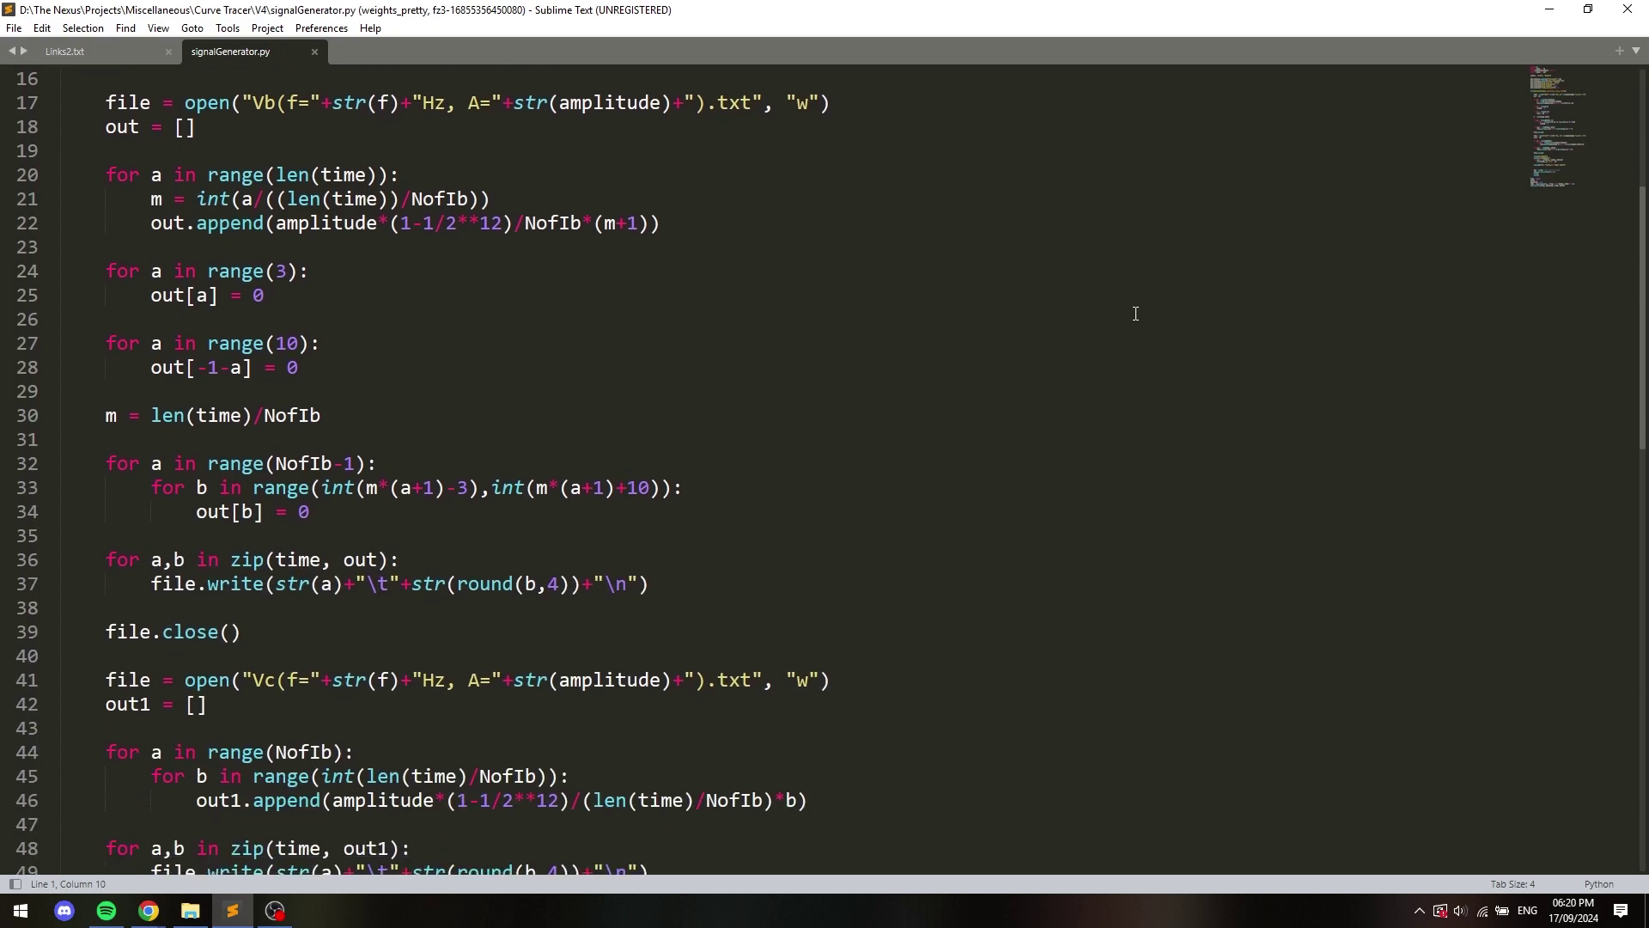
pyautogui.scroll(-3, 1161, 357)
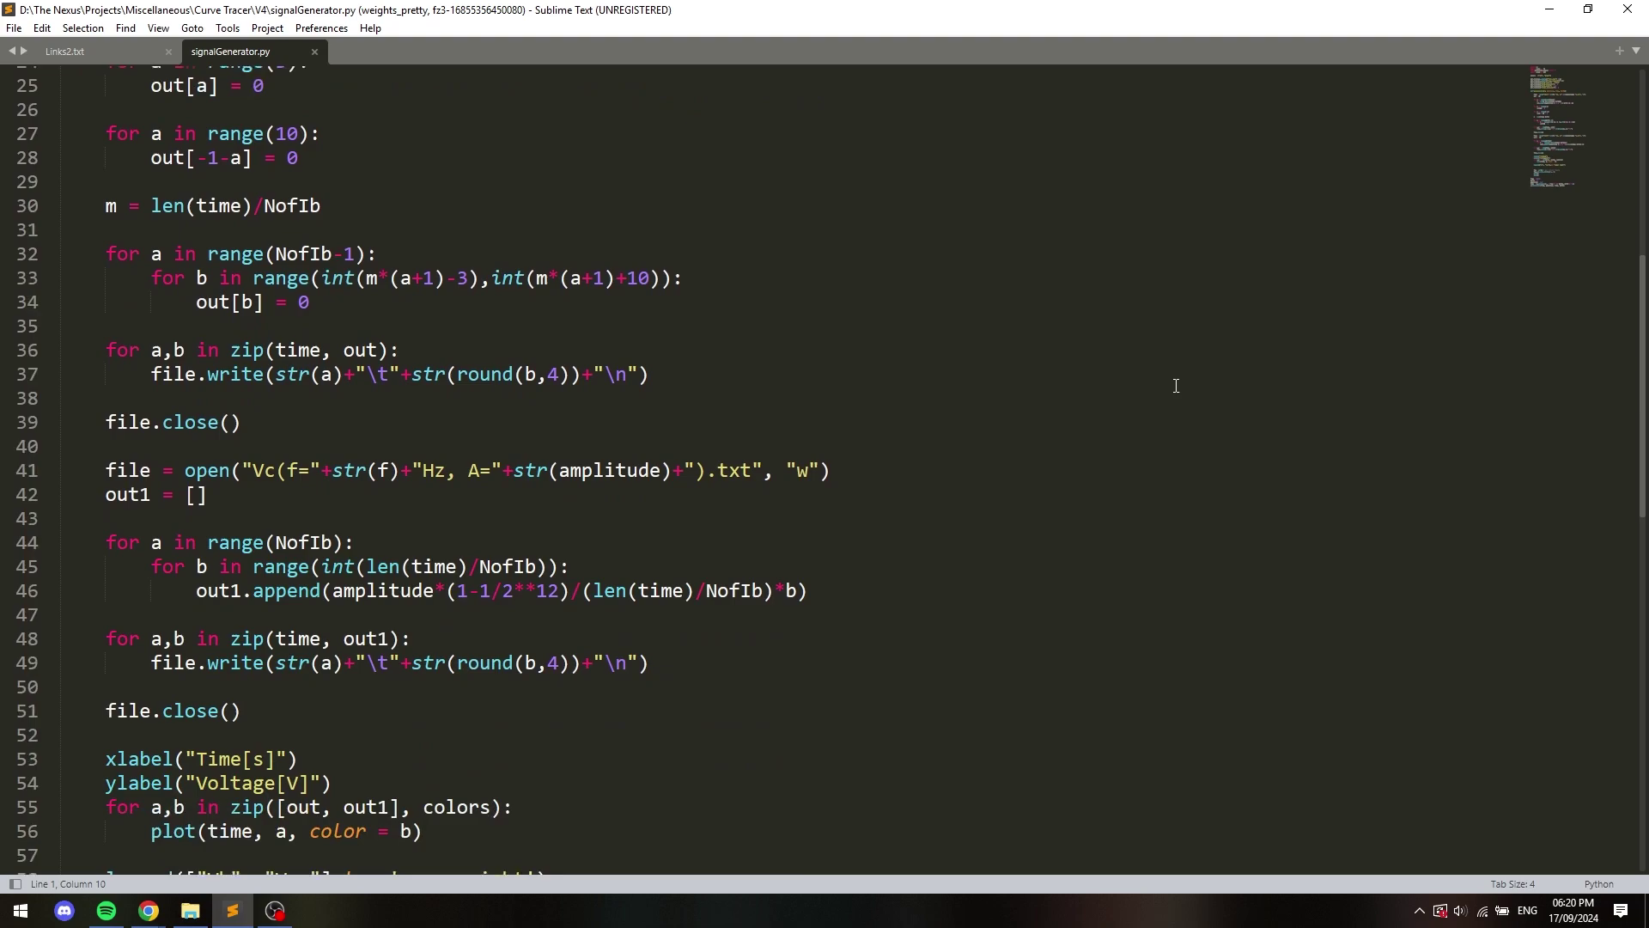
pyautogui.scroll(-3, 1176, 386)
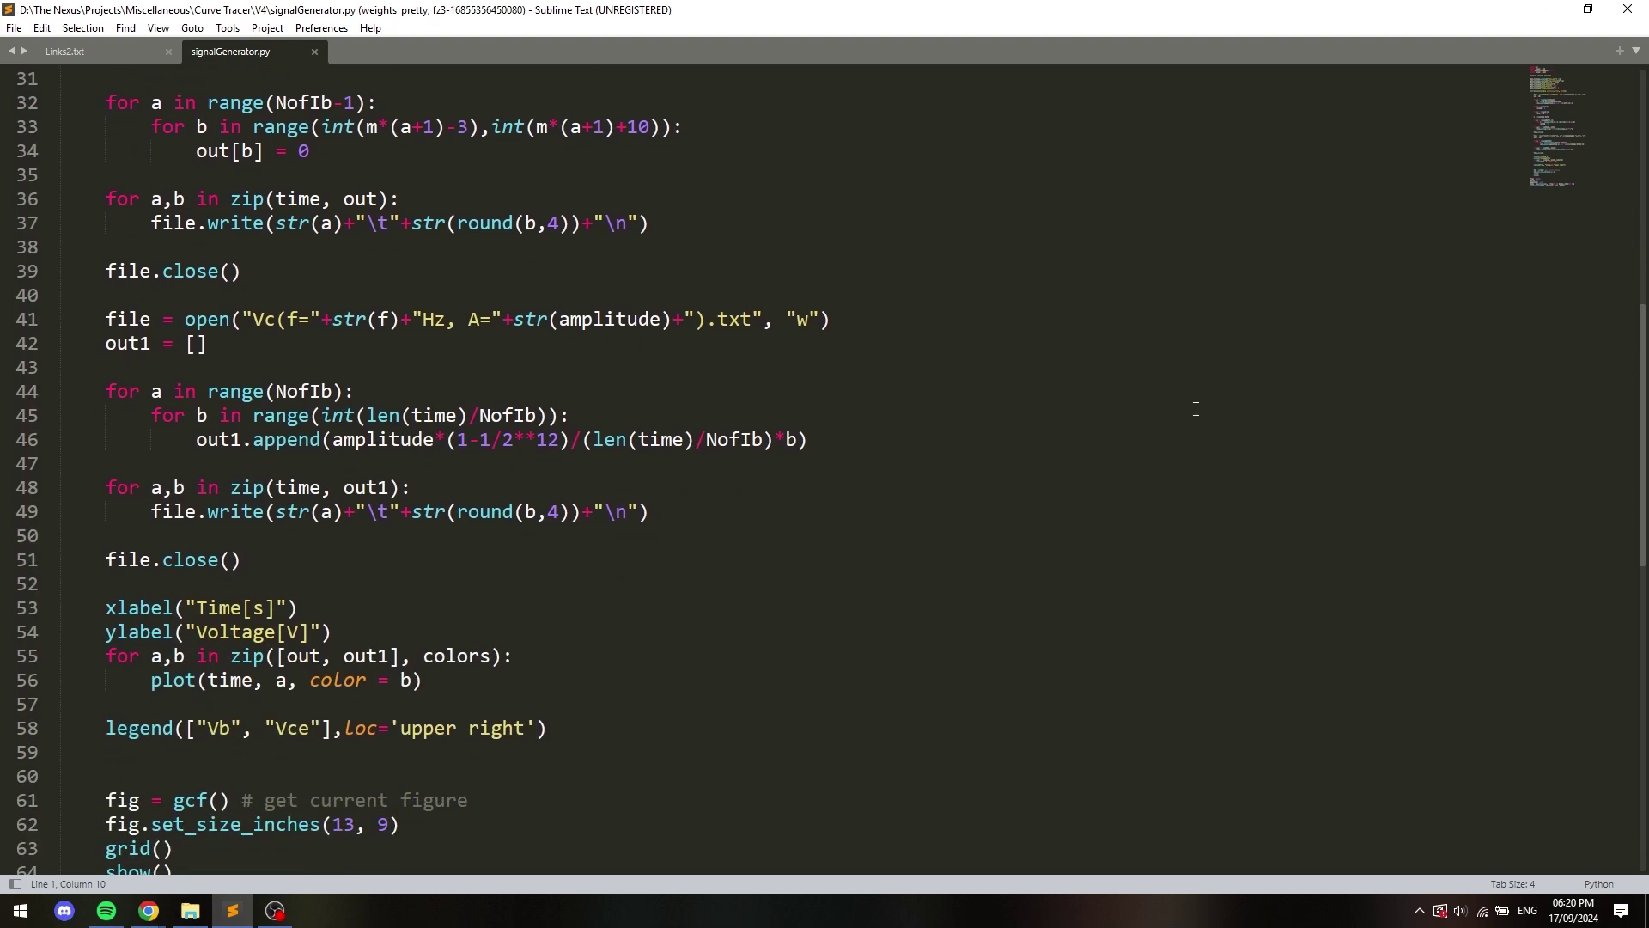
pyautogui.scroll(-3, 1195, 409)
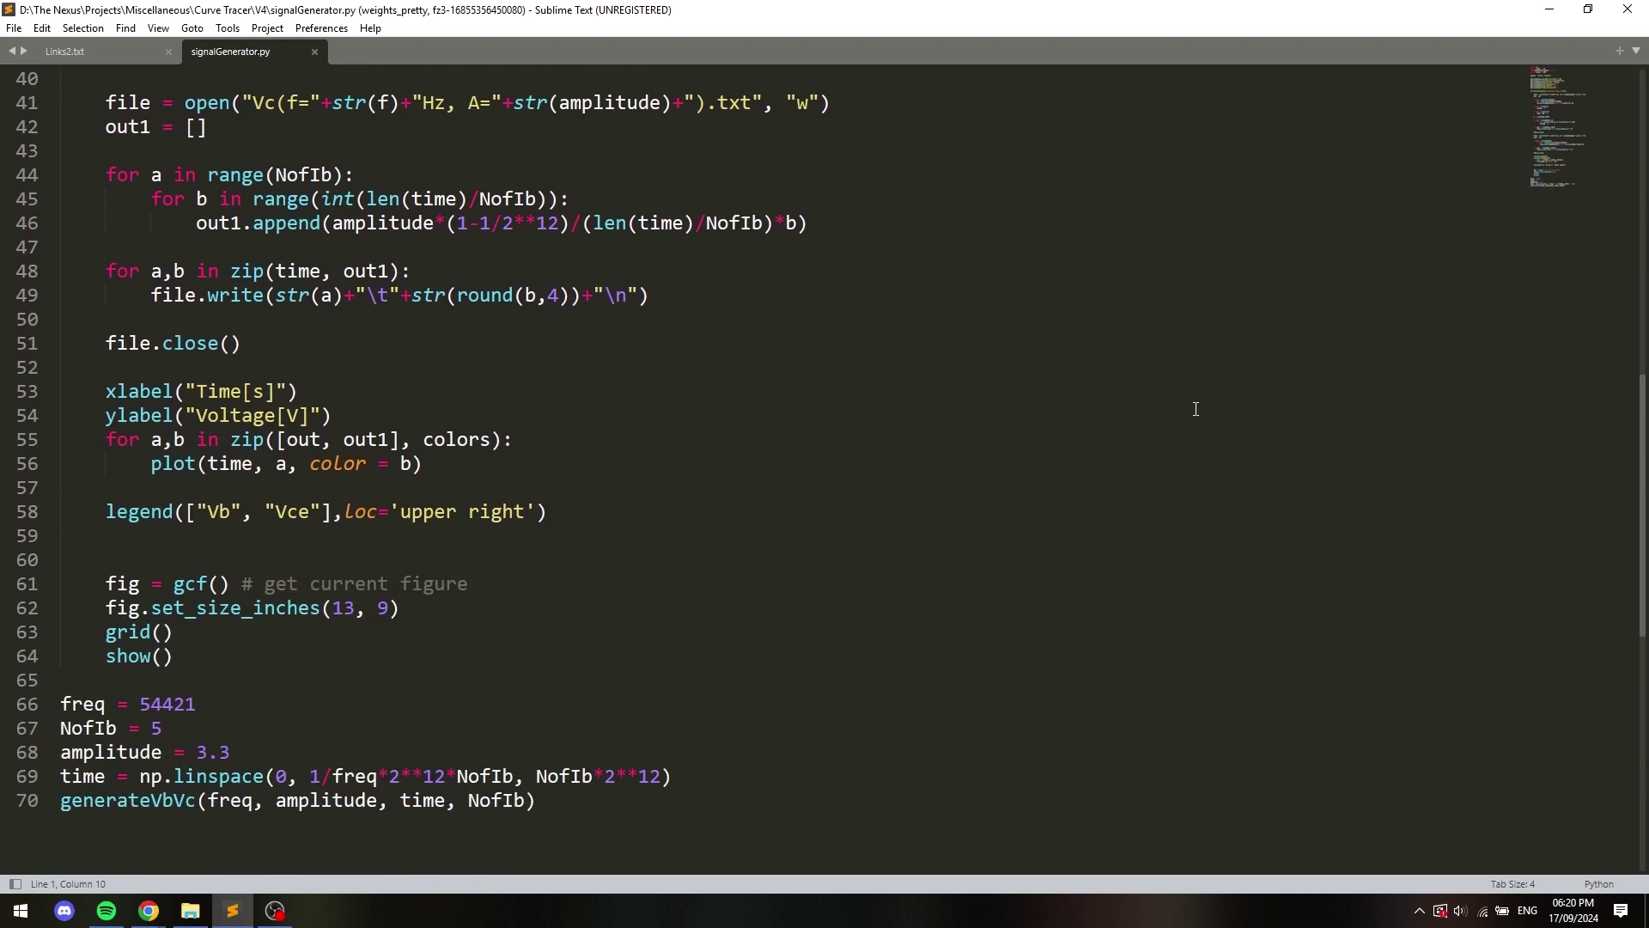
pyautogui.scroll(-3, 1195, 409)
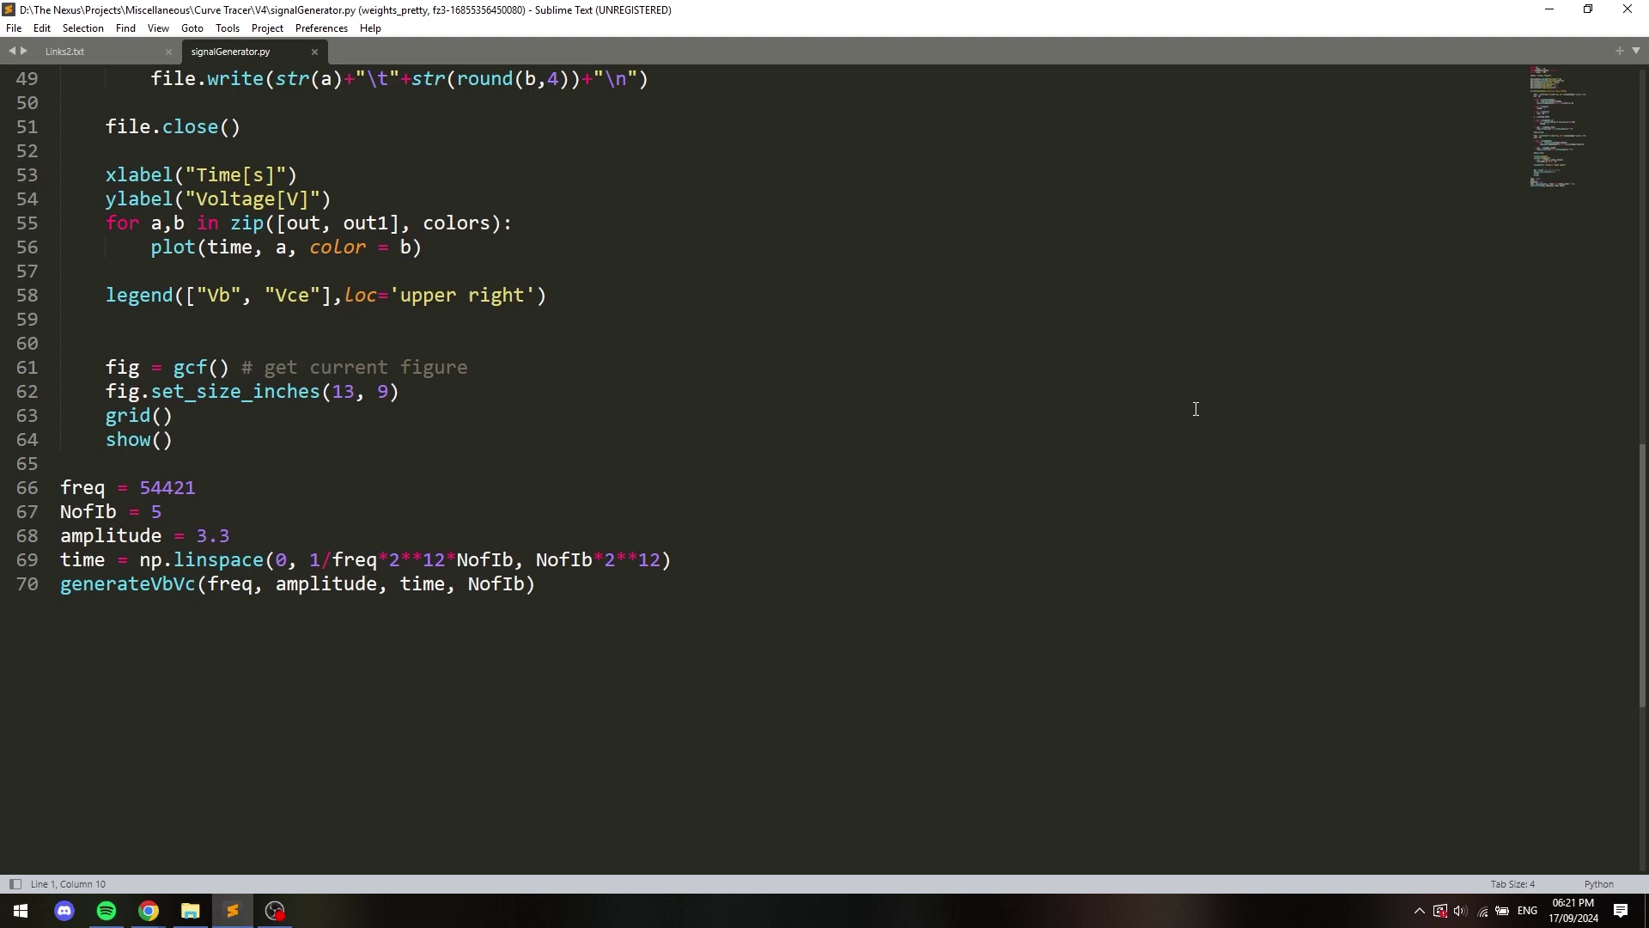
# - Run signalGenerator.py, view the Vb and Vce plot full screen, and close the figure
pyautogui.hotkey('ctrl', 'b')
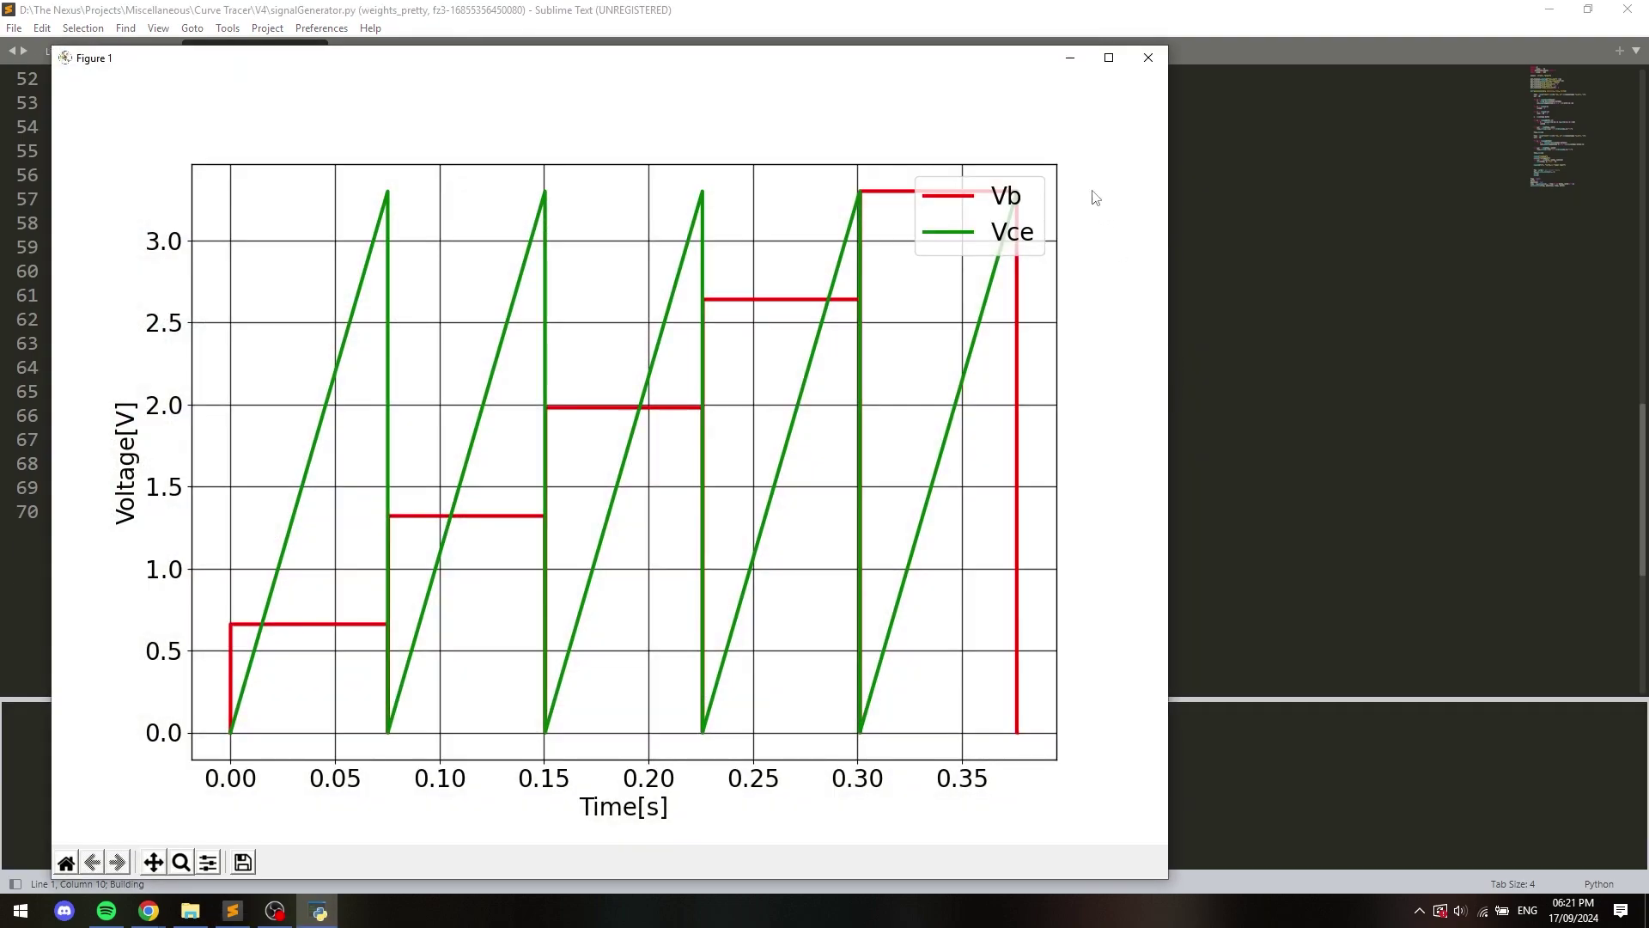
pyautogui.click(1108, 57)
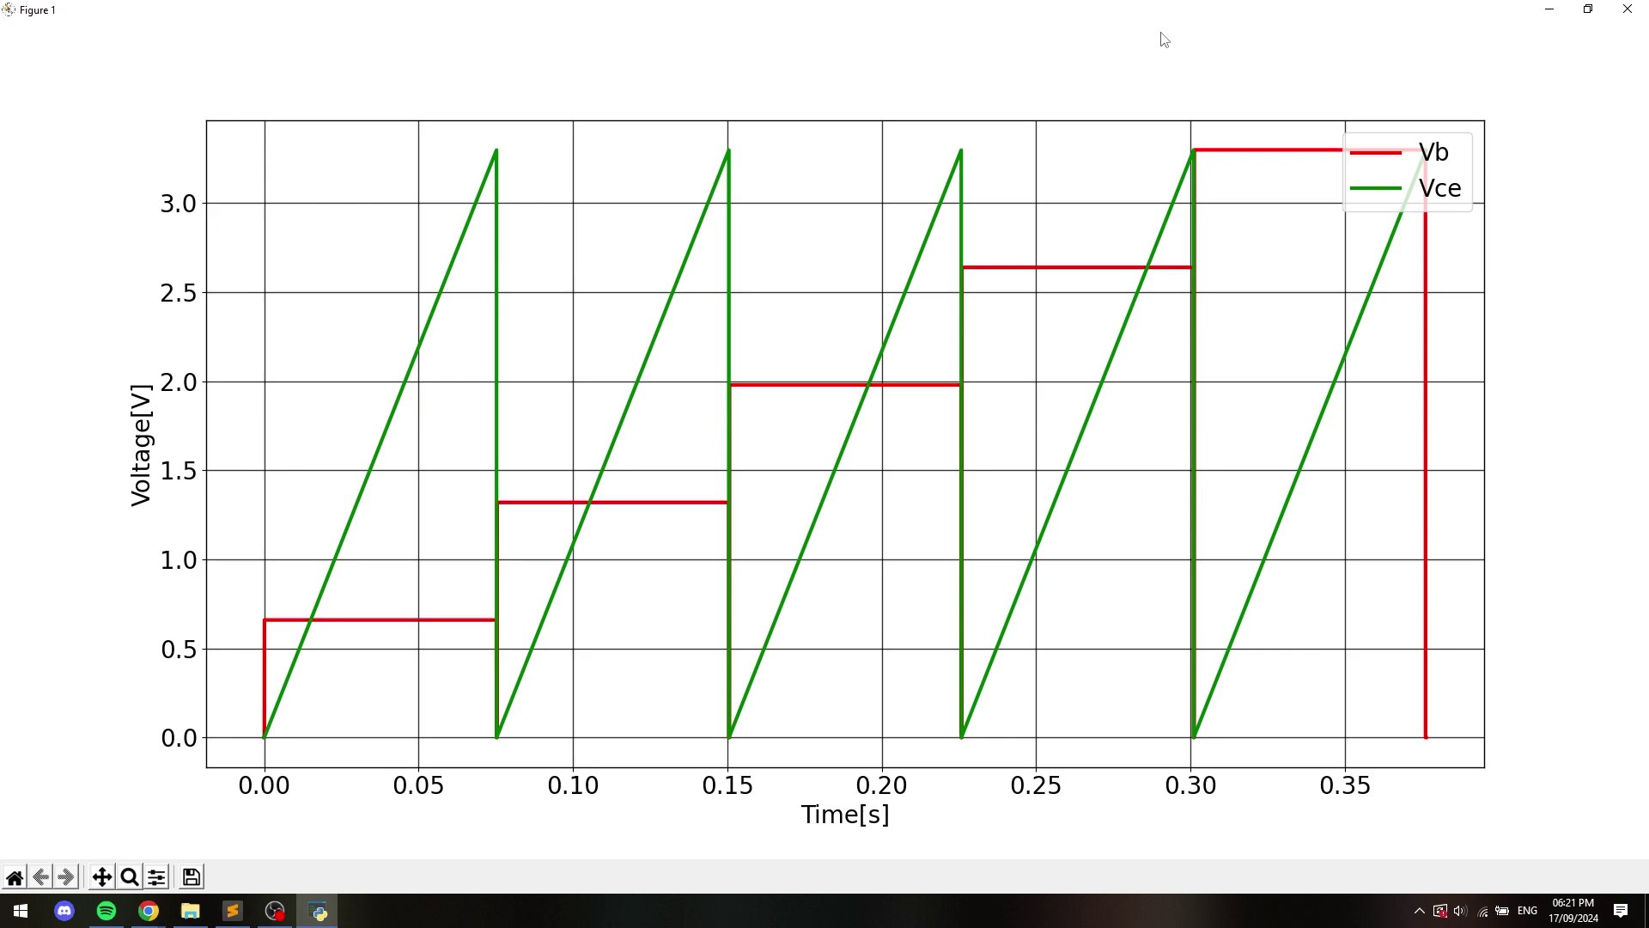
pyautogui.click(1625, 10)
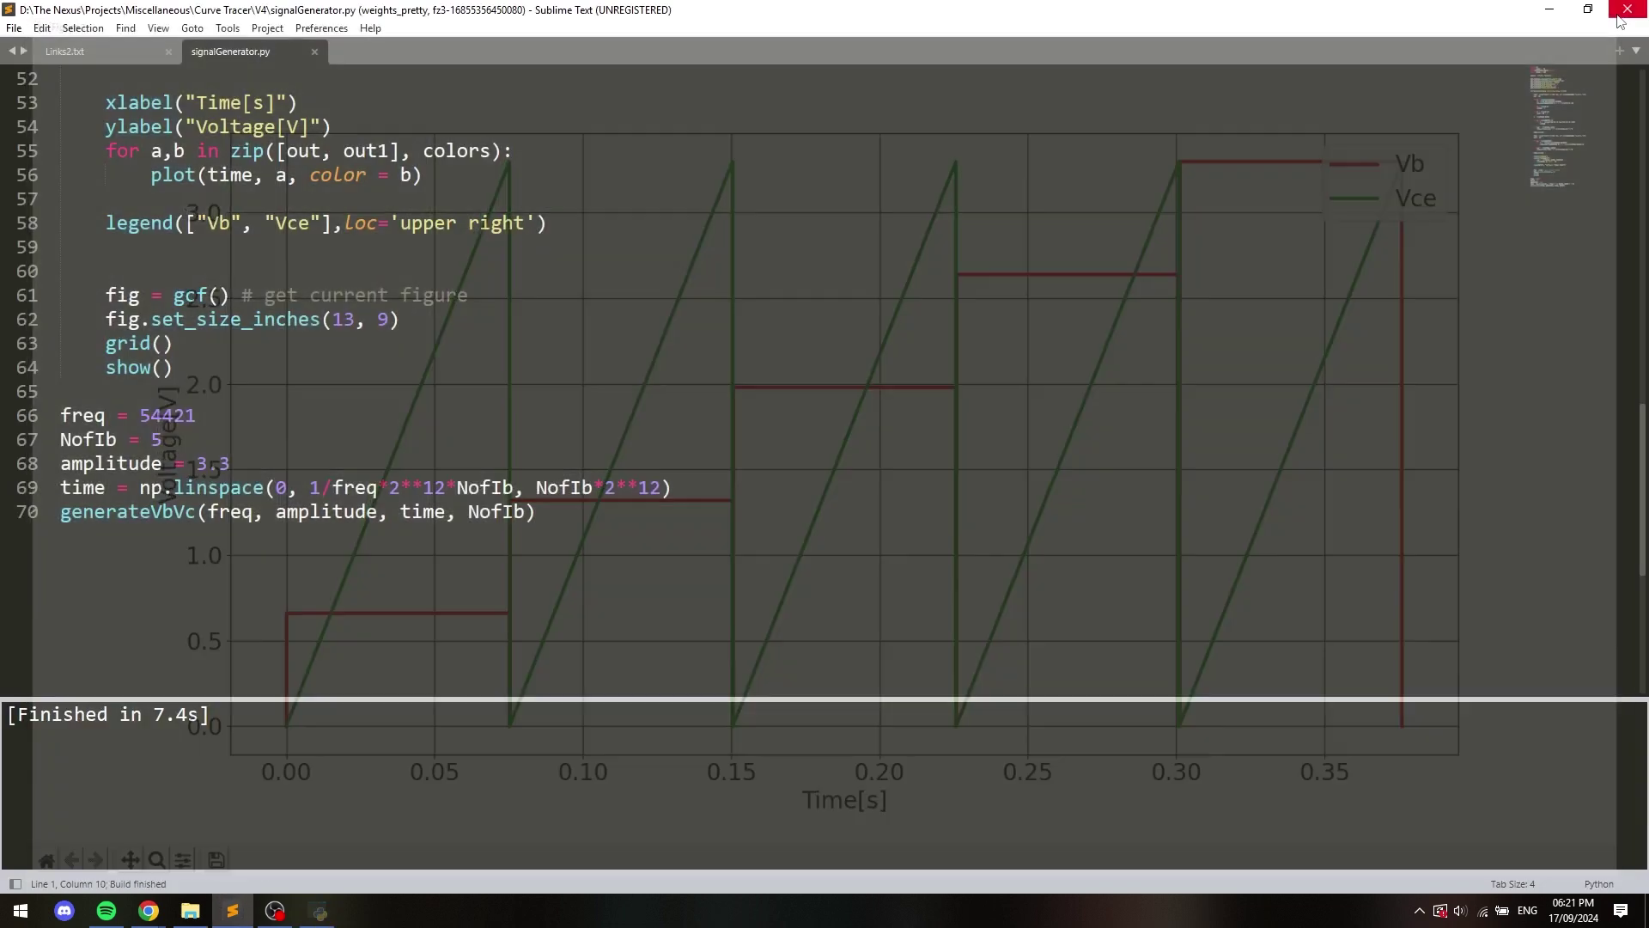
# - Show the generated Vb and Vc text files in the Curve Tracer V4 folder in File Explorer
pyautogui.click(190, 909)
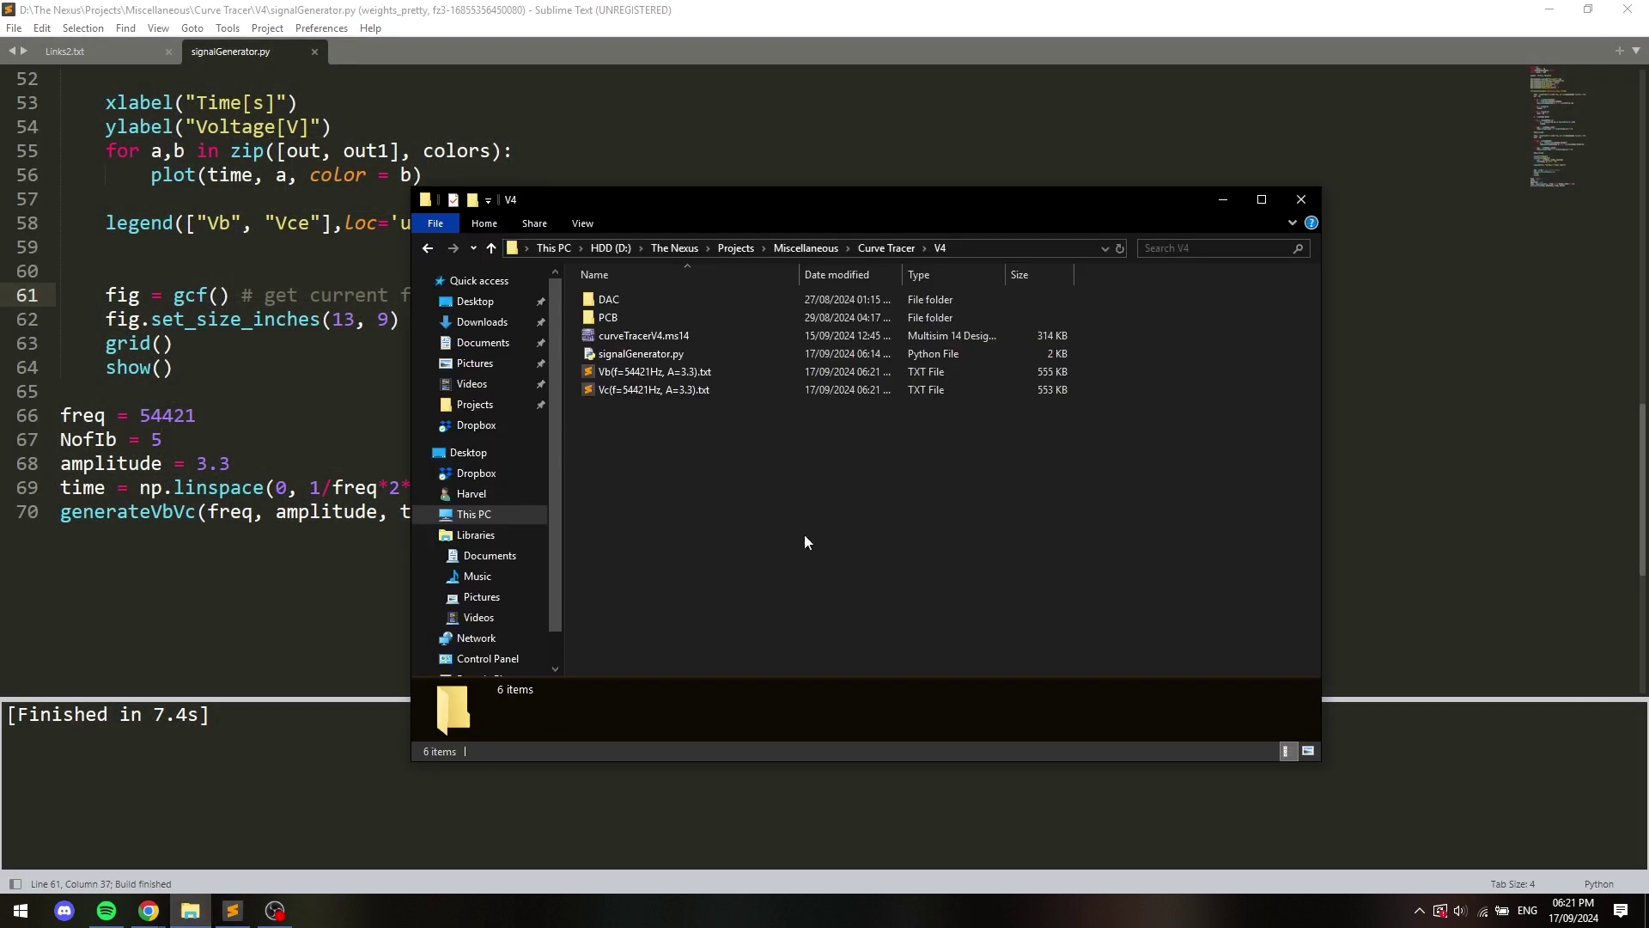
pyautogui.moveTo(832, 456); pyautogui.dragTo(739, 368)
pyautogui.click(745, 447)
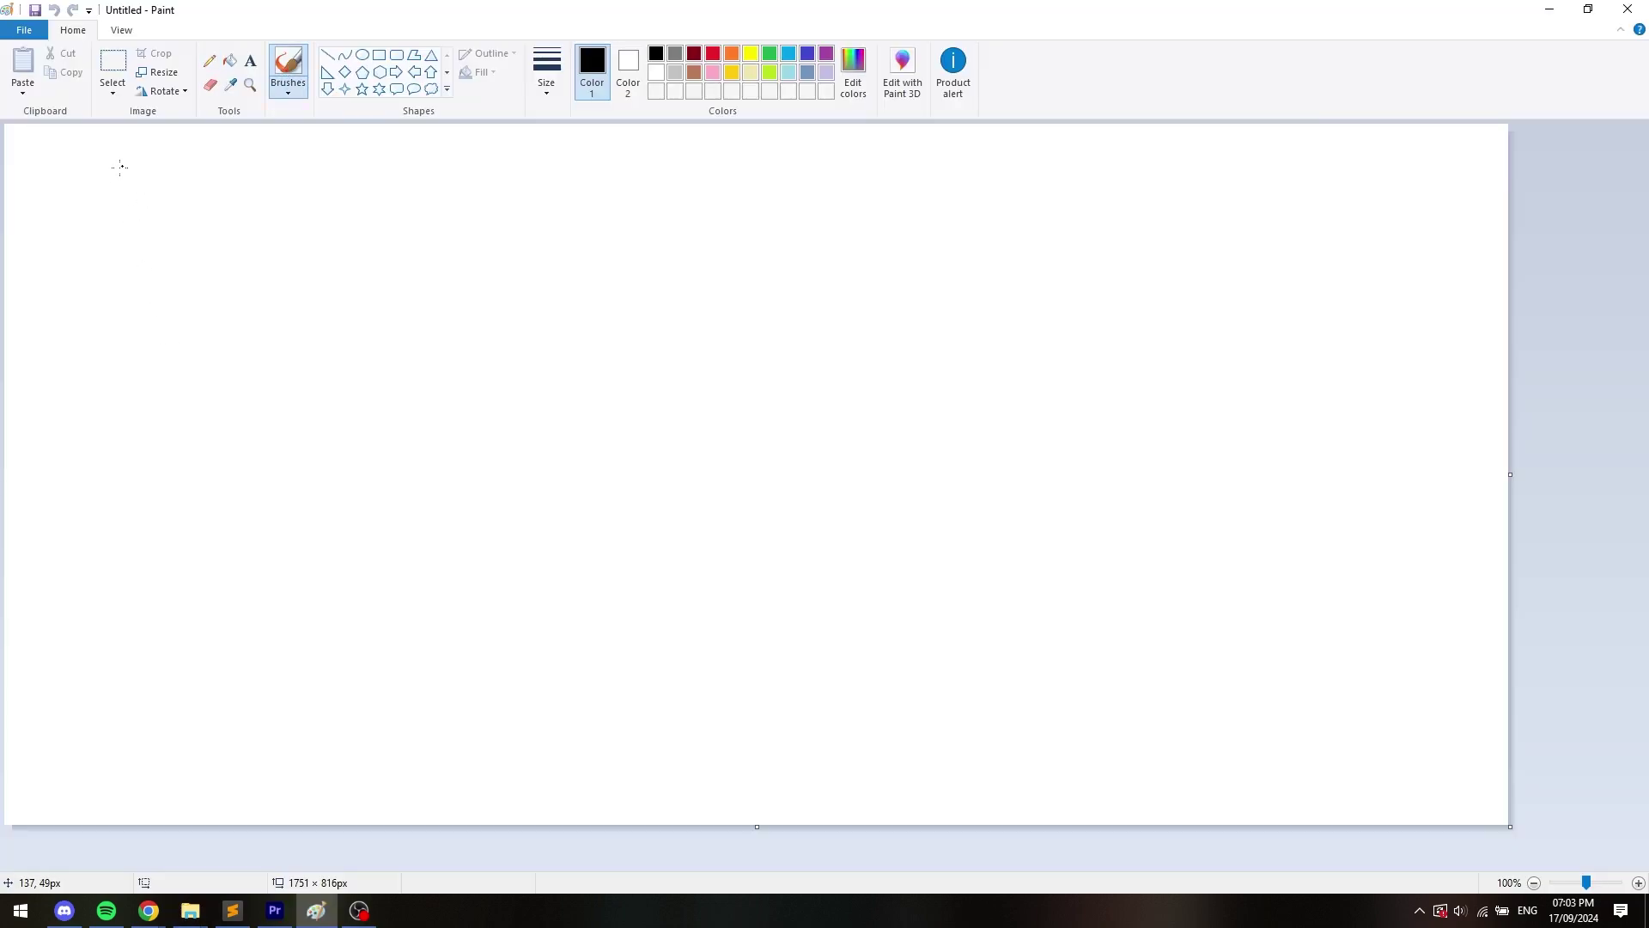
# - In Paint, handwrite "analog = hard" near the top of the canvas and another line of writing below it
pyautogui.moveTo(103, 181)
pyautogui.mouseDown()
pyautogui.moveTo(120, 213)
pyautogui.moveTo(184, 176)
pyautogui.moveTo(199, 211)
pyautogui.moveTo(246, 227)
pyautogui.moveTo(311, 208)
pyautogui.moveTo(355, 268)
pyautogui.moveTo(326, 251)
pyautogui.moveTo(452, 213)
pyautogui.moveTo(526, 251)
pyautogui.moveTo(573, 229)
pyautogui.moveTo(655, 228)
pyautogui.mouseUp()
pyautogui.moveTo(703, 225)
pyautogui.mouseDown()
pyautogui.moveTo(699, 256)
pyautogui.moveTo(734, 261)
pyautogui.mouseUp()
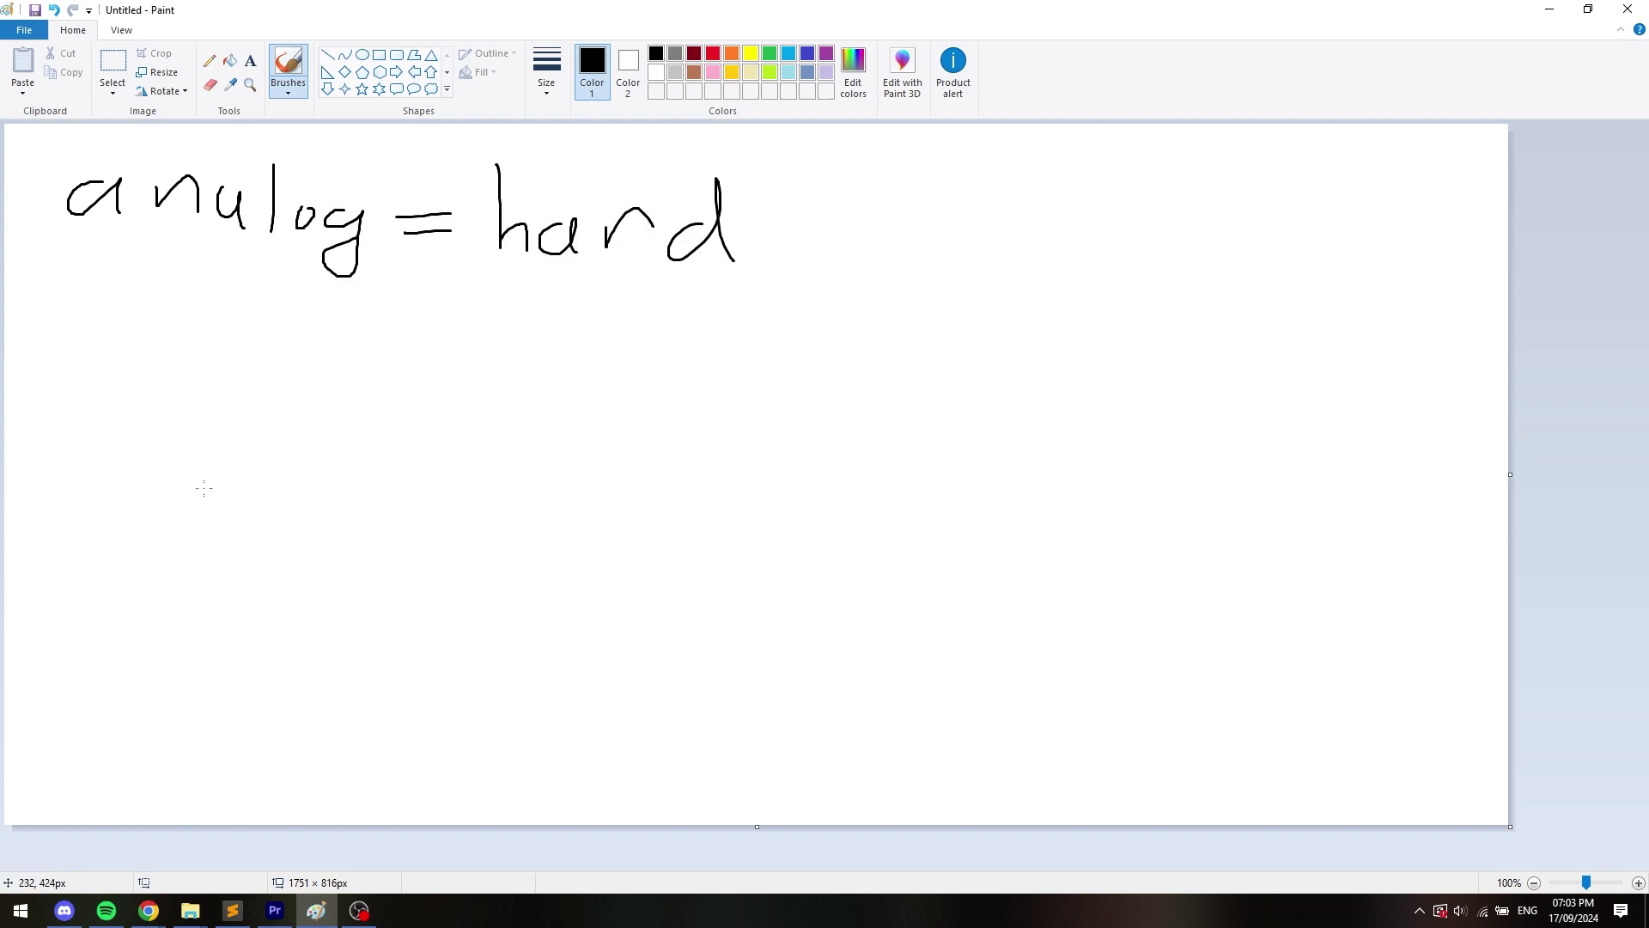
pyautogui.moveTo(89, 504); pyautogui.dragTo(138, 497)
pyautogui.moveTo(189, 451)
pyautogui.mouseDown()
pyautogui.moveTo(163, 455)
pyautogui.moveTo(180, 509)
pyautogui.mouseUp()
pyautogui.moveTo(344, 483)
pyautogui.mouseDown()
pyautogui.moveTo(460, 506)
pyautogui.moveTo(432, 507)
pyautogui.mouseUp()
pyautogui.moveTo(490, 470)
pyautogui.mouseDown()
pyautogui.moveTo(509, 504)
pyautogui.moveTo(495, 554)
pyautogui.mouseUp()
# - Draw a green loop around the two transistor symbols
pyautogui.click(770, 54)
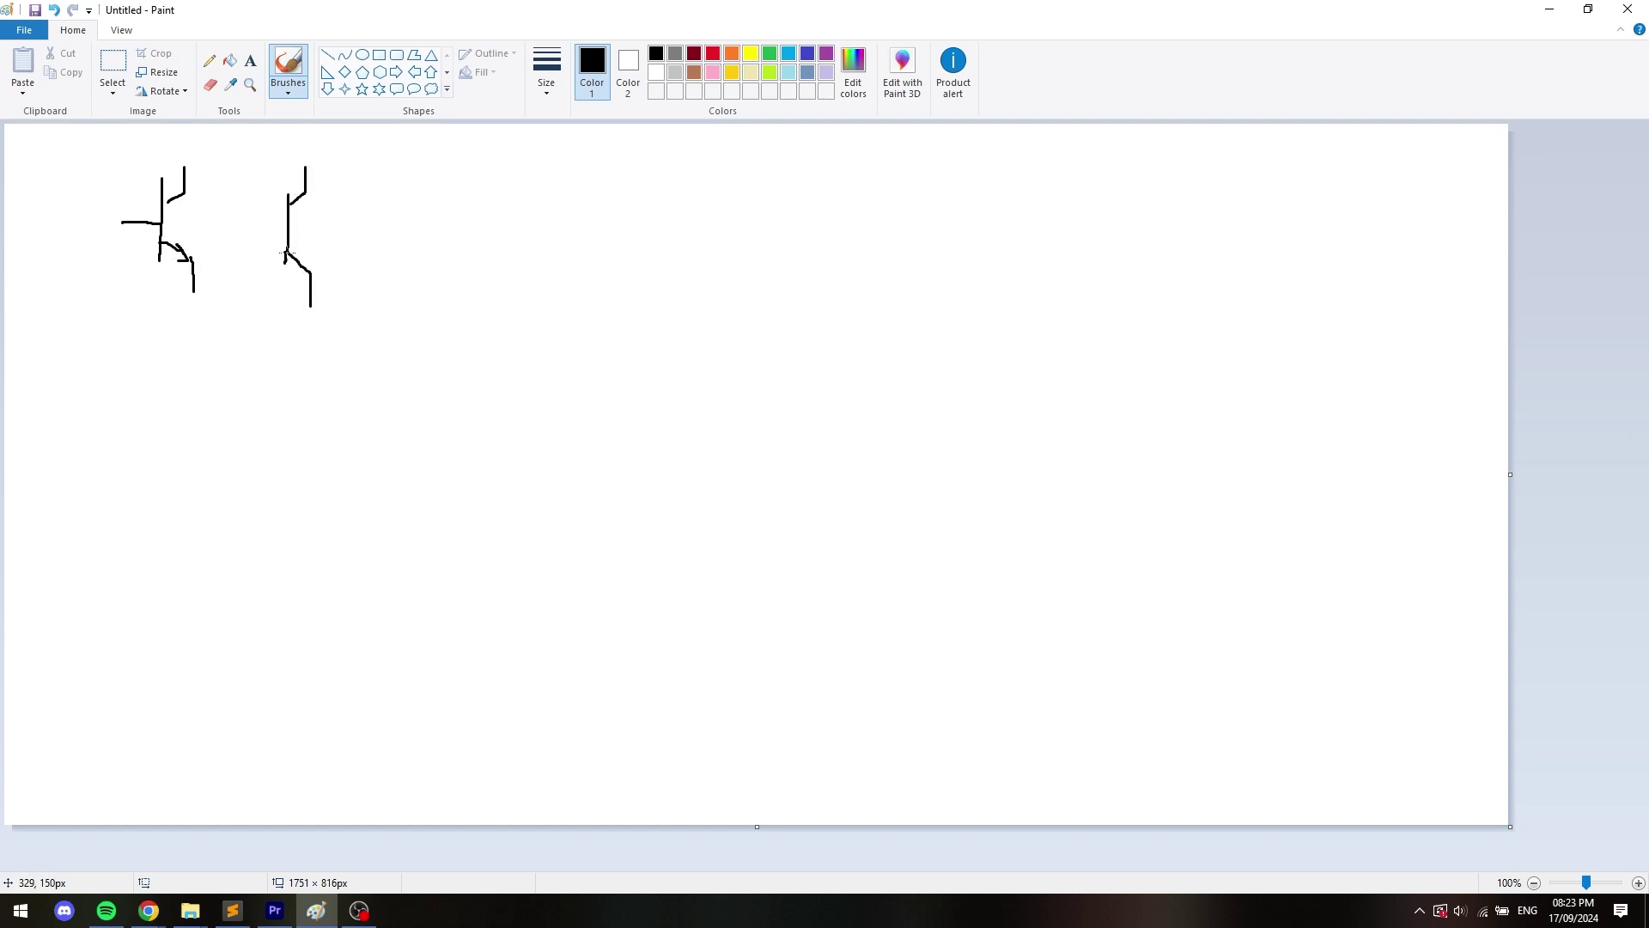
pyautogui.click(769, 53)
pyautogui.moveTo(262, 146)
pyautogui.mouseDown()
pyautogui.moveTo(111, 168)
pyautogui.moveTo(275, 153)
pyautogui.mouseUp()
# - Draw an open-sided microcontroller block in black below the transistors and label it "µC"
pyautogui.click(655, 53)
pyautogui.moveTo(97, 444)
pyautogui.mouseDown()
pyautogui.moveTo(133, 706)
pyautogui.moveTo(101, 706)
pyautogui.mouseUp()
pyautogui.moveTo(76, 618); pyautogui.dragTo(129, 598)
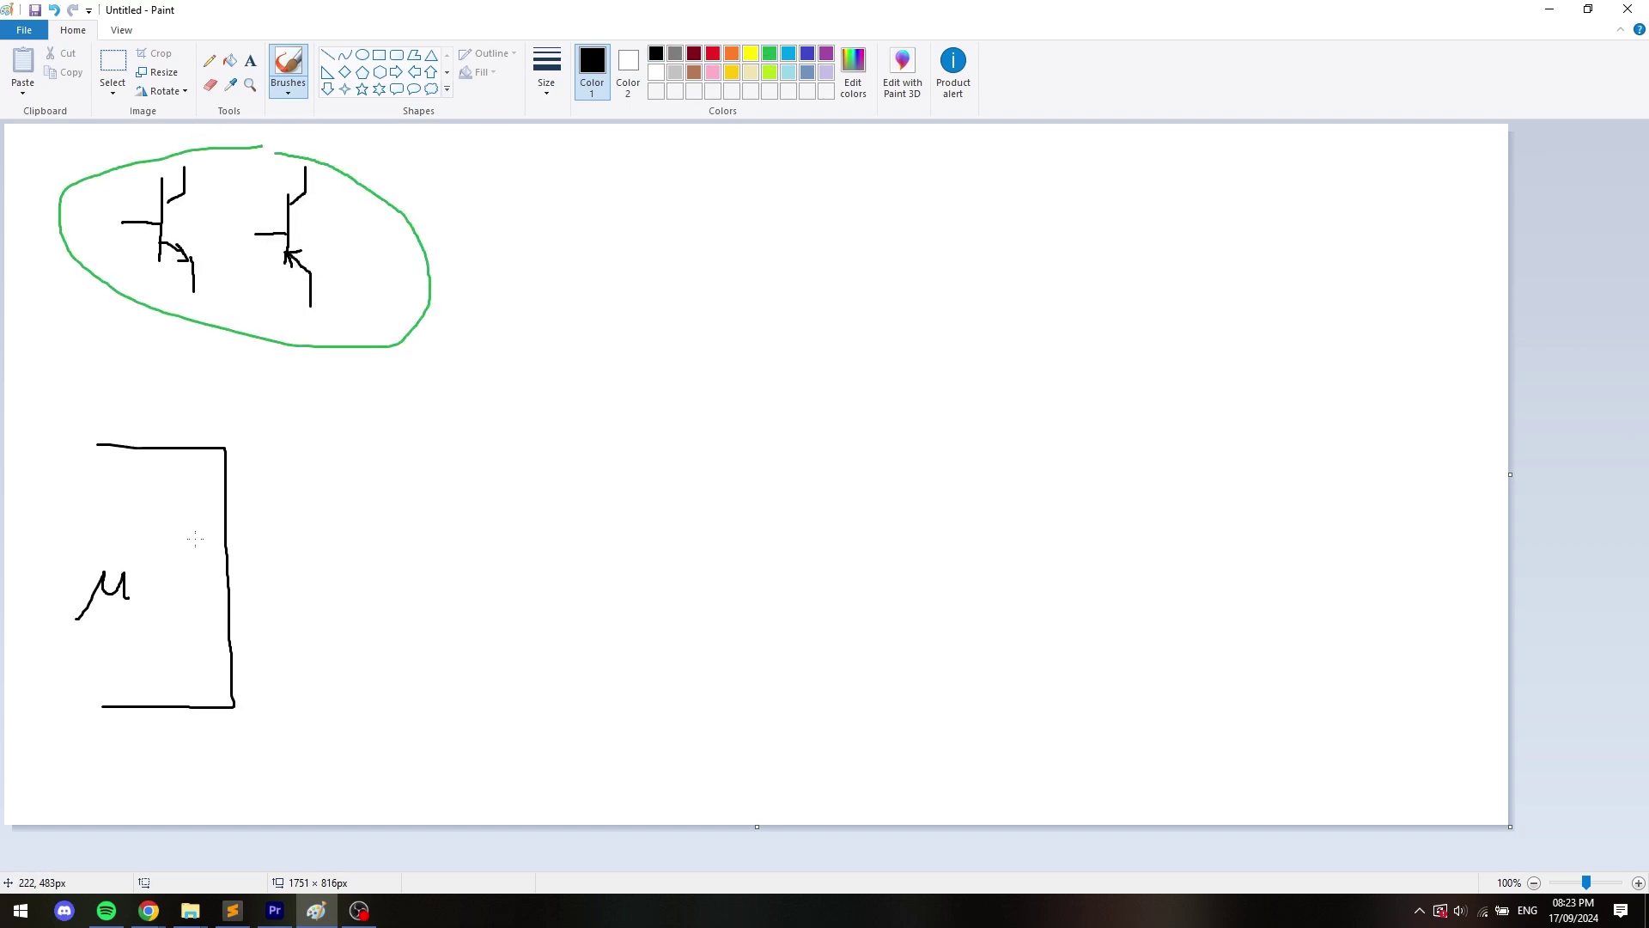
pyautogui.moveTo(204, 536); pyautogui.dragTo(176, 603)
# - Draw a +3.3V supply connection and a ground connection on the microcontroller block
pyautogui.moveTo(229, 487); pyautogui.dragTo(295, 442)
pyautogui.moveTo(269, 431)
pyautogui.mouseDown()
pyautogui.moveTo(329, 434)
pyautogui.moveTo(302, 418)
pyautogui.mouseUp()
pyautogui.click(290, 413)
pyautogui.moveTo(329, 391)
pyautogui.mouseDown()
pyautogui.moveTo(336, 419)
pyautogui.moveTo(351, 390)
pyautogui.mouseUp()
pyautogui.moveTo(235, 689); pyautogui.dragTo(286, 736)
# - Draw a horizontal output line from the microcontroller block with an arrow above it pointing away from the block
pyautogui.moveTo(229, 591); pyautogui.dragTo(495, 590)
pyautogui.moveTo(394, 547); pyautogui.dragTo(471, 547)
pyautogui.moveTo(442, 540); pyautogui.dragTo(457, 553)
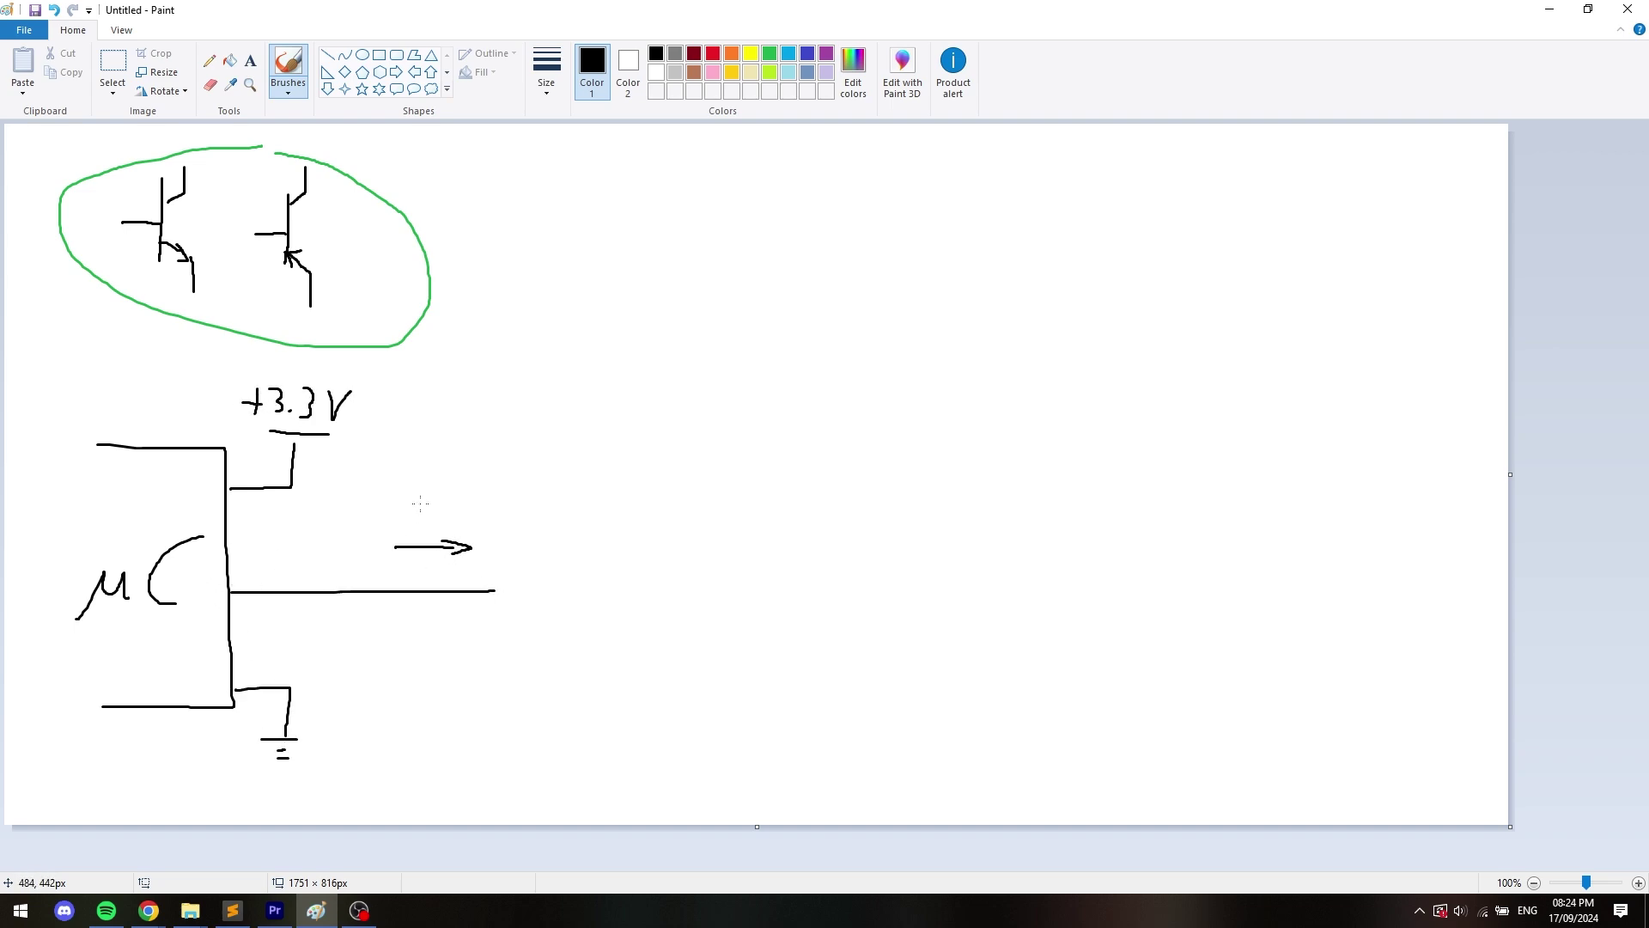
# - Draw an arrow labelled "I" pointing back toward the microcontroller below the output line, and cross it out in red
pyautogui.moveTo(472, 638); pyautogui.dragTo(424, 640)
pyautogui.moveTo(432, 629)
pyautogui.mouseDown()
pyautogui.moveTo(403, 646)
pyautogui.moveTo(447, 667)
pyautogui.mouseUp()
pyautogui.click(713, 53)
pyautogui.moveTo(439, 667)
pyautogui.mouseDown()
pyautogui.moveTo(462, 667)
pyautogui.moveTo(426, 675)
pyautogui.mouseUp()
pyautogui.moveTo(400, 601); pyautogui.dragTo(481, 670)
# - Draw a black op-amp buffer with its + input wired to the microcontroller output and its output looped back to the − input
pyautogui.click(656, 53)
pyautogui.moveTo(952, 245)
pyautogui.mouseDown()
pyautogui.moveTo(945, 364)
pyautogui.moveTo(1100, 349)
pyautogui.moveTo(954, 245)
pyautogui.mouseUp()
pyautogui.moveTo(944, 368)
pyautogui.mouseDown()
pyautogui.moveTo(667, 348)
pyautogui.moveTo(486, 590)
pyautogui.mouseUp()
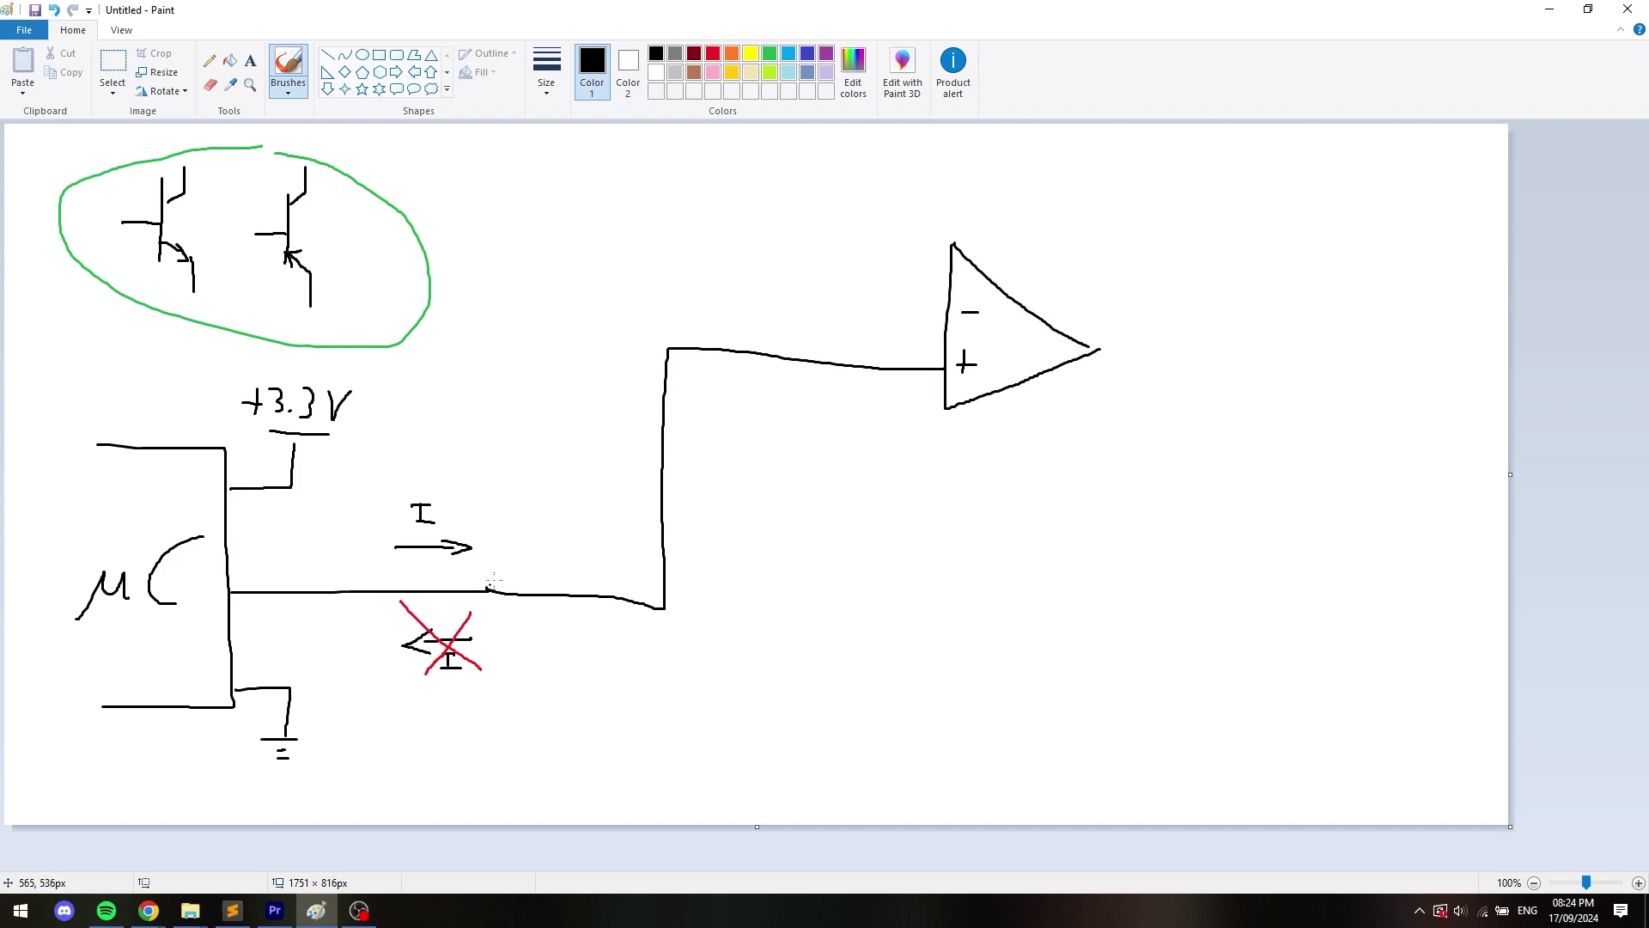
pyautogui.moveTo(1099, 349); pyautogui.dragTo(1117, 349)
pyautogui.moveTo(948, 310)
pyautogui.mouseDown()
pyautogui.moveTo(889, 199)
pyautogui.moveTo(1145, 346)
pyautogui.moveTo(1220, 351)
pyautogui.mouseUp()
# - Add supply connections to the op-amp, labelled +12V above and −12V below
pyautogui.moveTo(1026, 309)
pyautogui.mouseDown()
pyautogui.moveTo(1024, 277)
pyautogui.moveTo(1048, 264)
pyautogui.mouseUp()
pyautogui.moveTo(1025, 382)
pyautogui.mouseDown()
pyautogui.moveTo(1024, 432)
pyautogui.moveTo(1045, 431)
pyautogui.mouseUp()
pyautogui.moveTo(991, 463); pyautogui.dragTo(1005, 463)
pyautogui.moveTo(1013, 454); pyautogui.dragTo(1041, 472)
pyautogui.moveTo(1045, 459); pyautogui.dragTo(1053, 455)
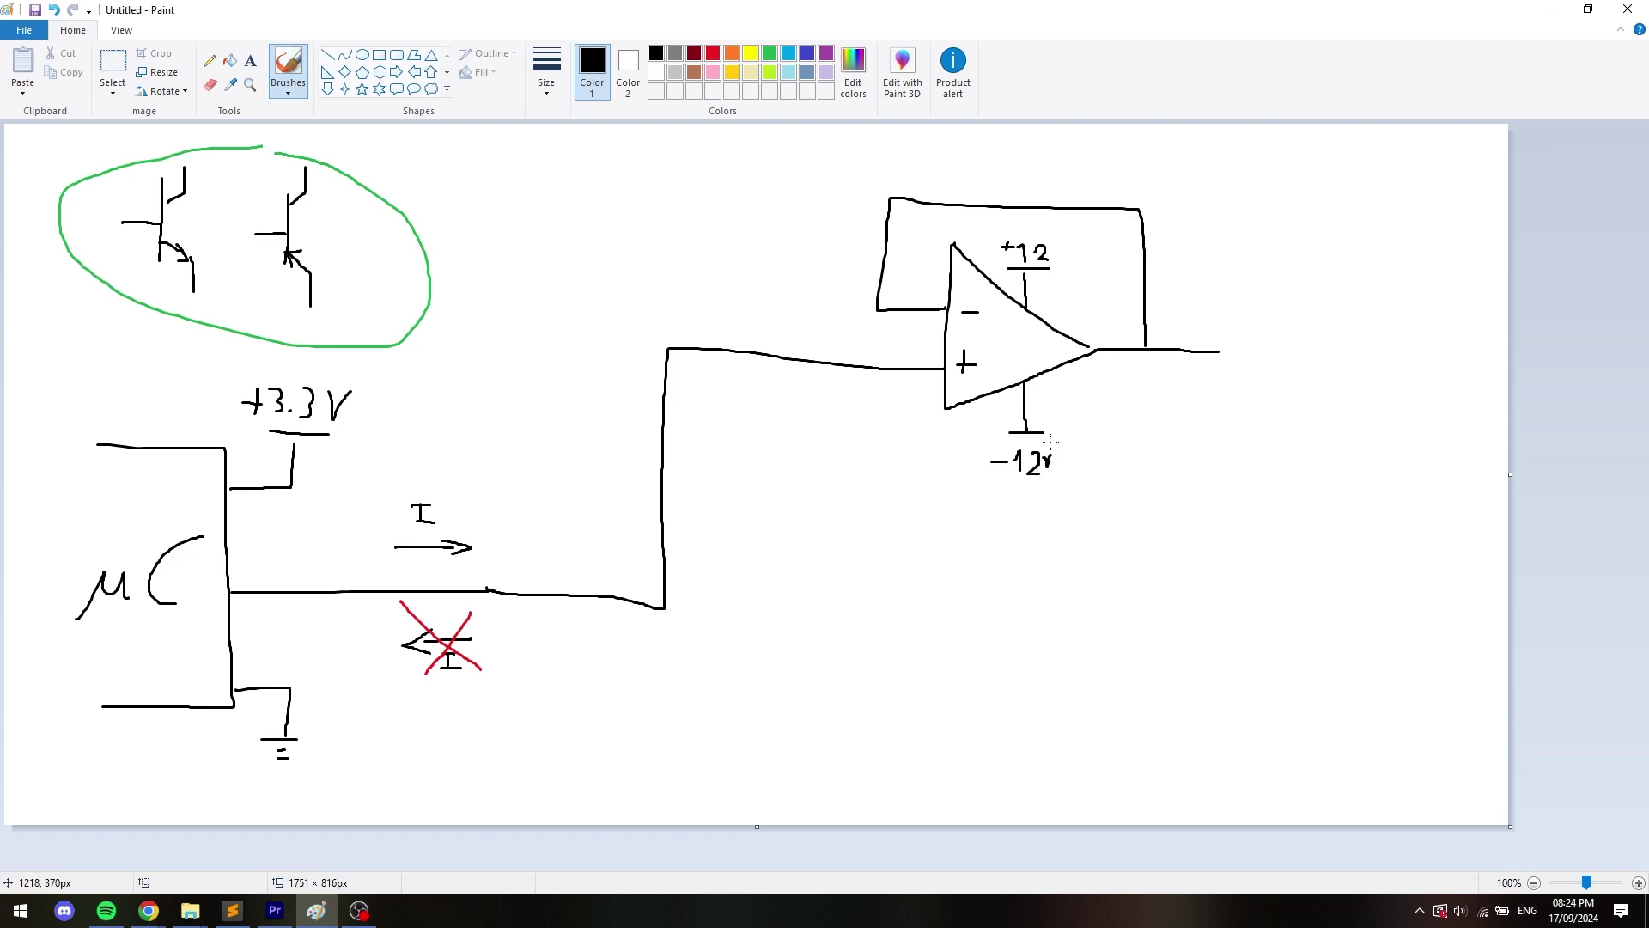
pyautogui.moveTo(1055, 245); pyautogui.dragTo(1073, 248)
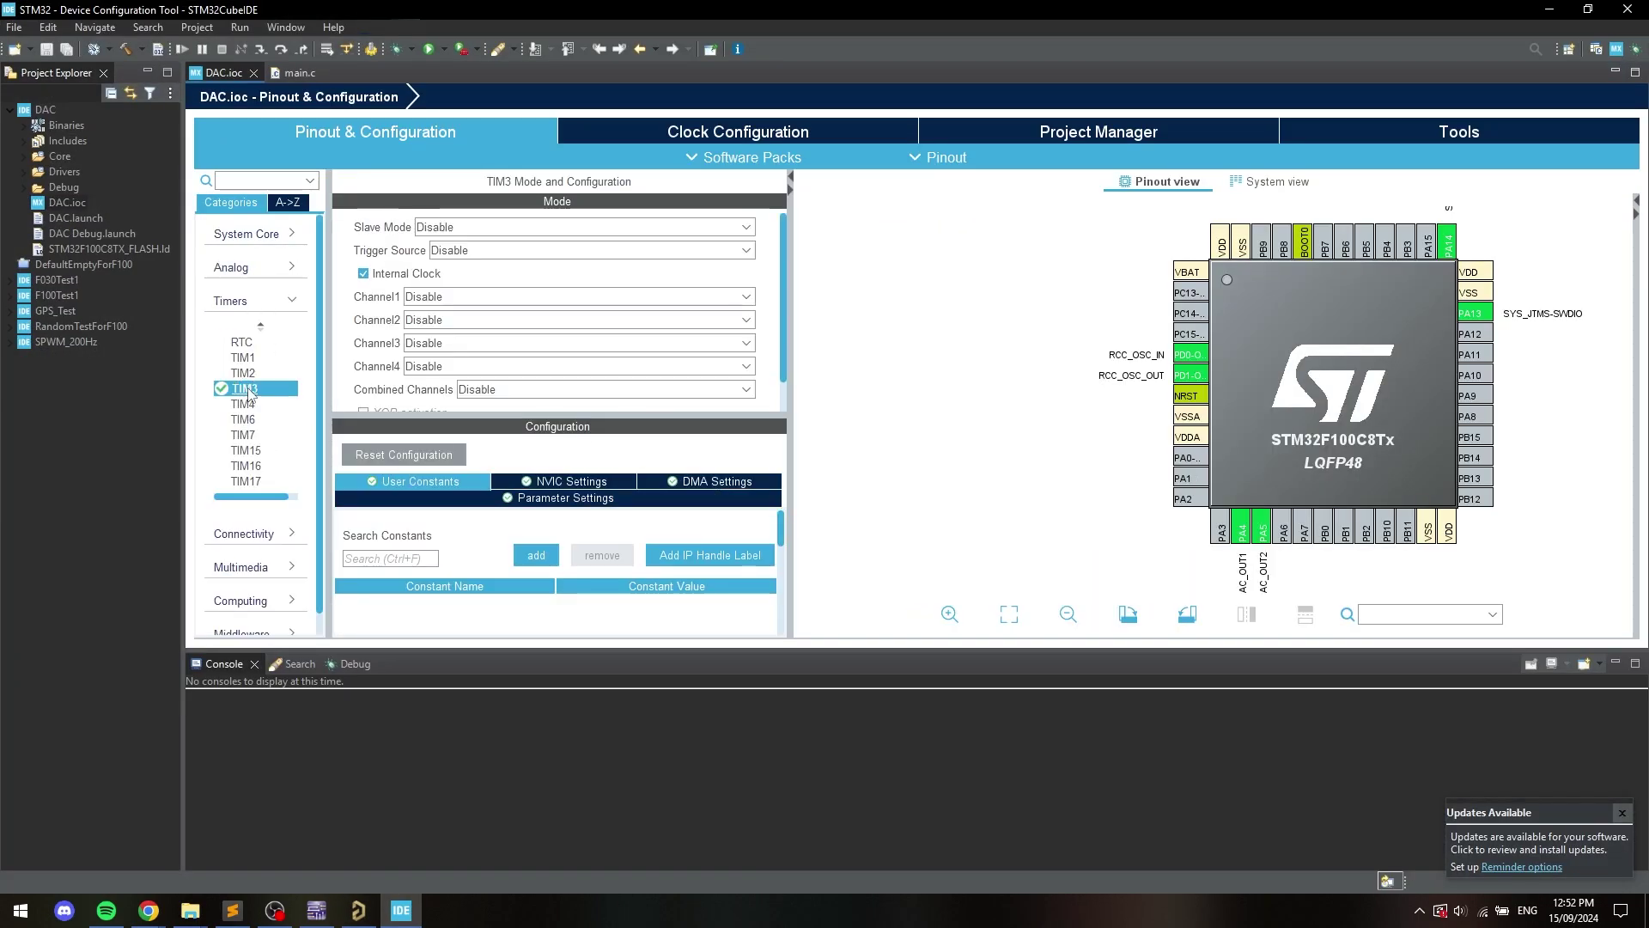
# - Open the parameter settings of timer TIM3 in STM32CubeIDE
pyautogui.click(656, 500)
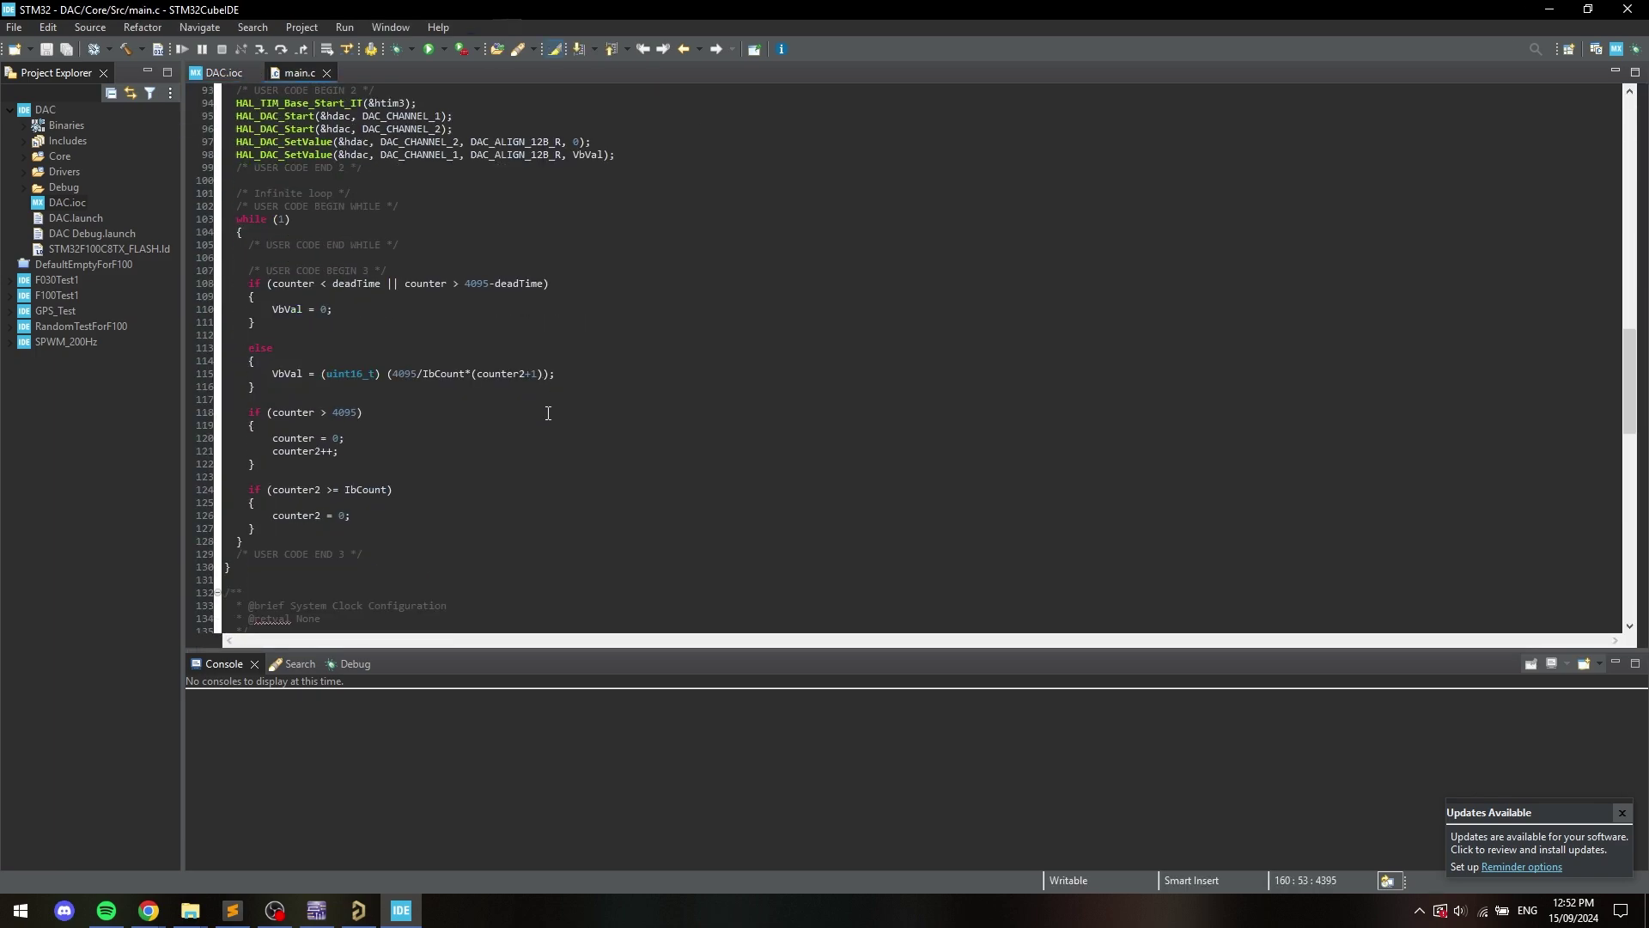